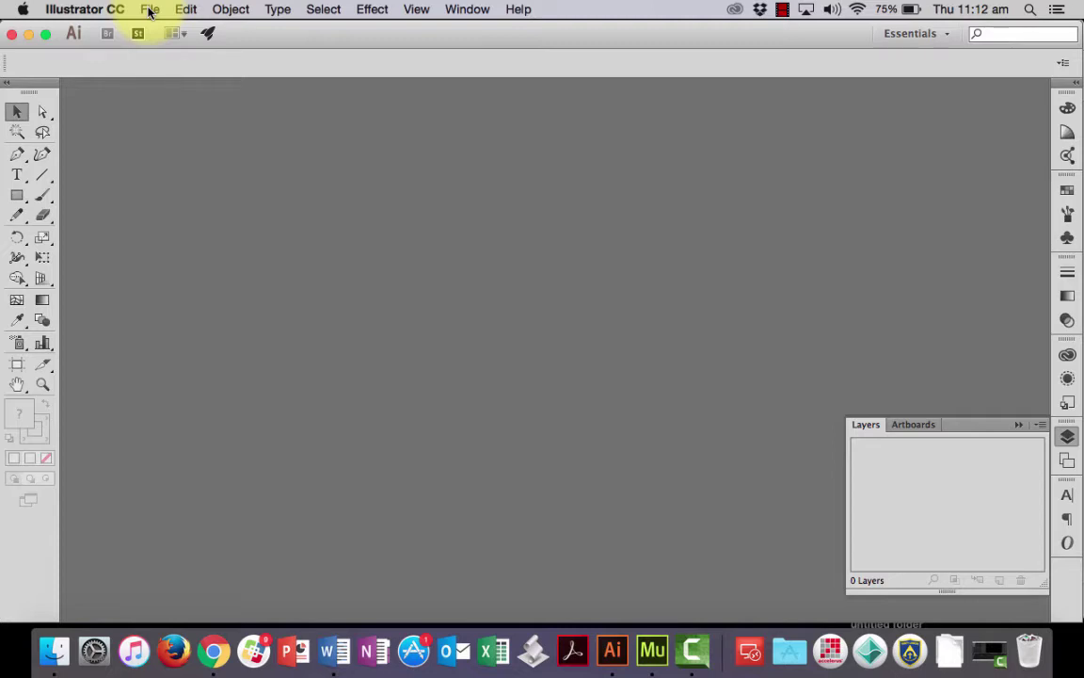
Create a new 960 × 560 px Web-profile document, Untitled-2
left_click(148, 9)
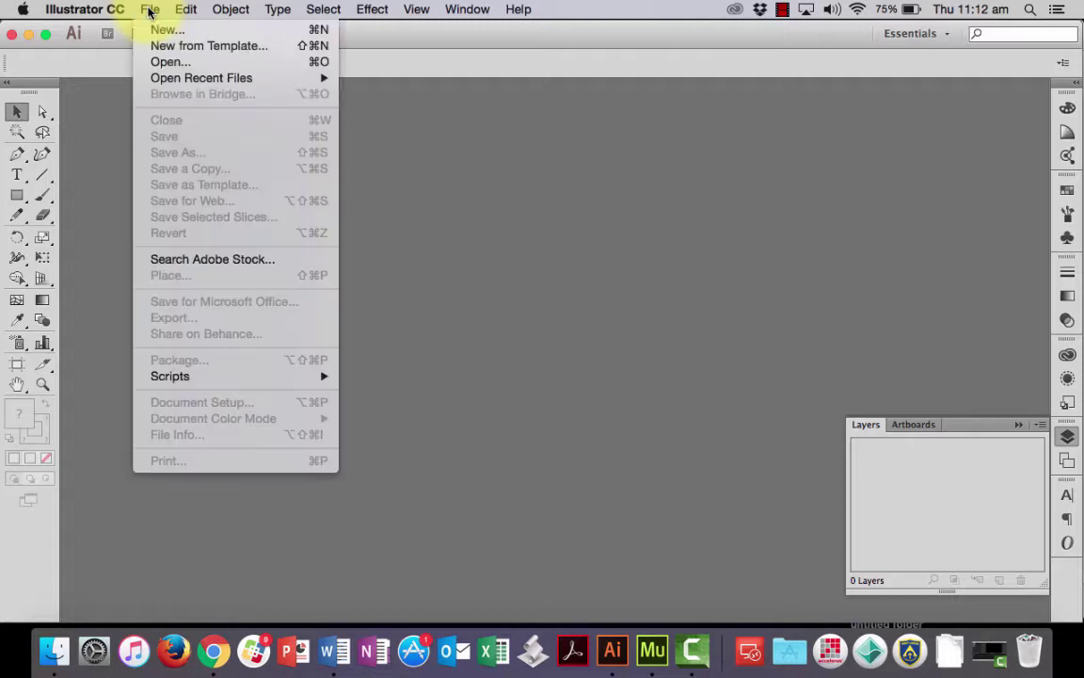
left_click(194, 36)
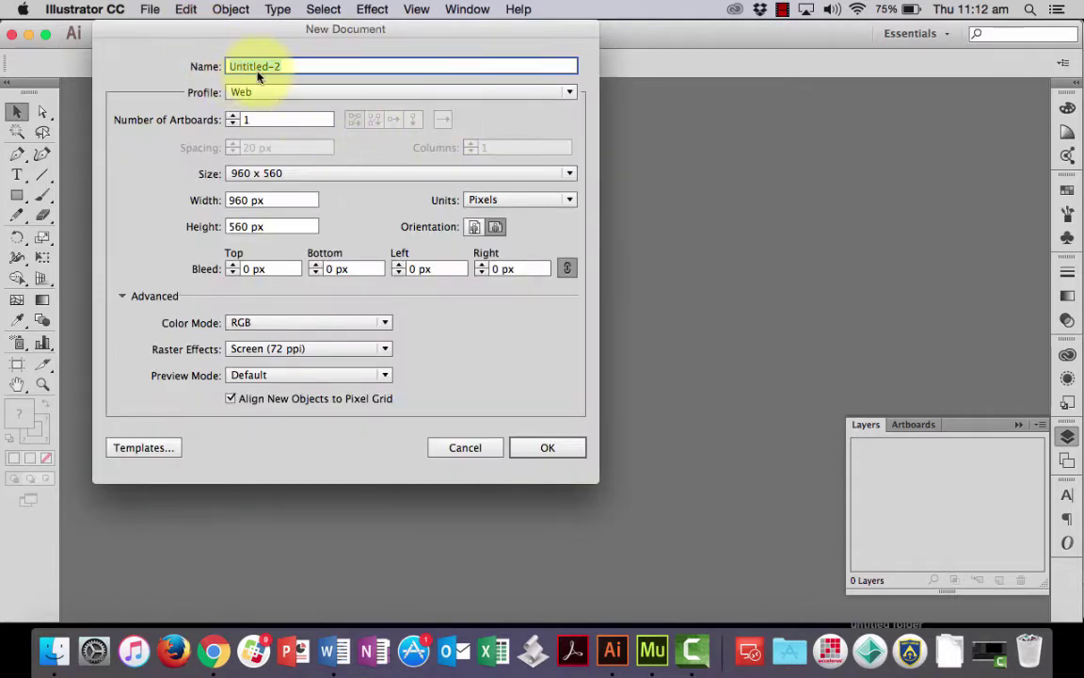
left_click(548, 448)
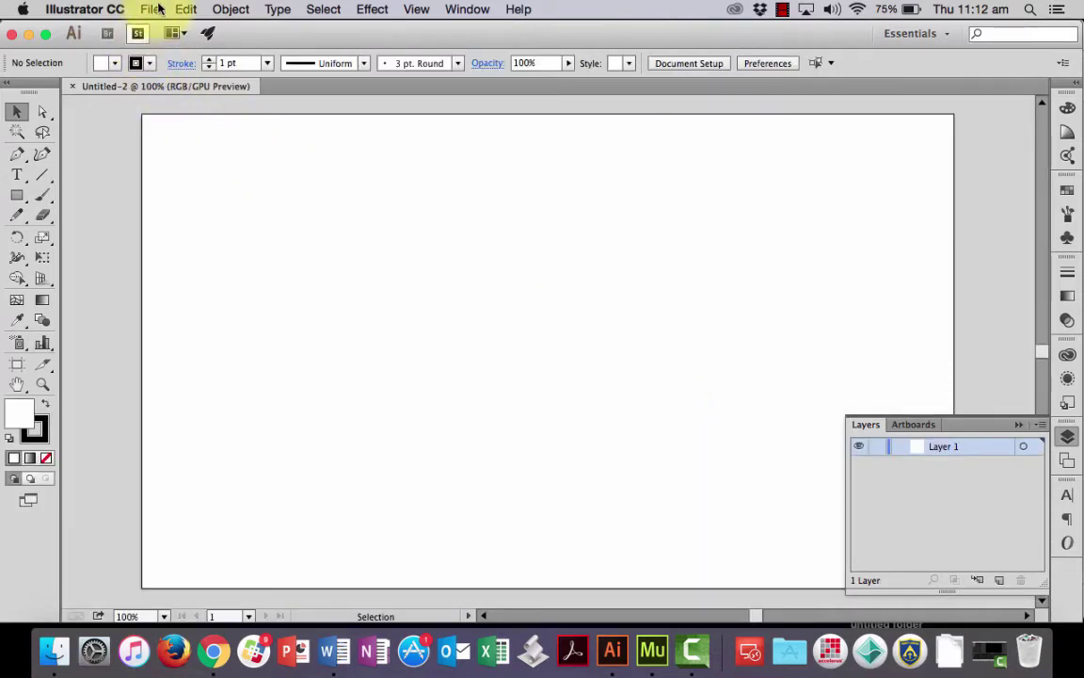
Place lightbulb-576302_640.png on the artboard as a linked image
left_click(159, 9)
mouse_move(203, 82)
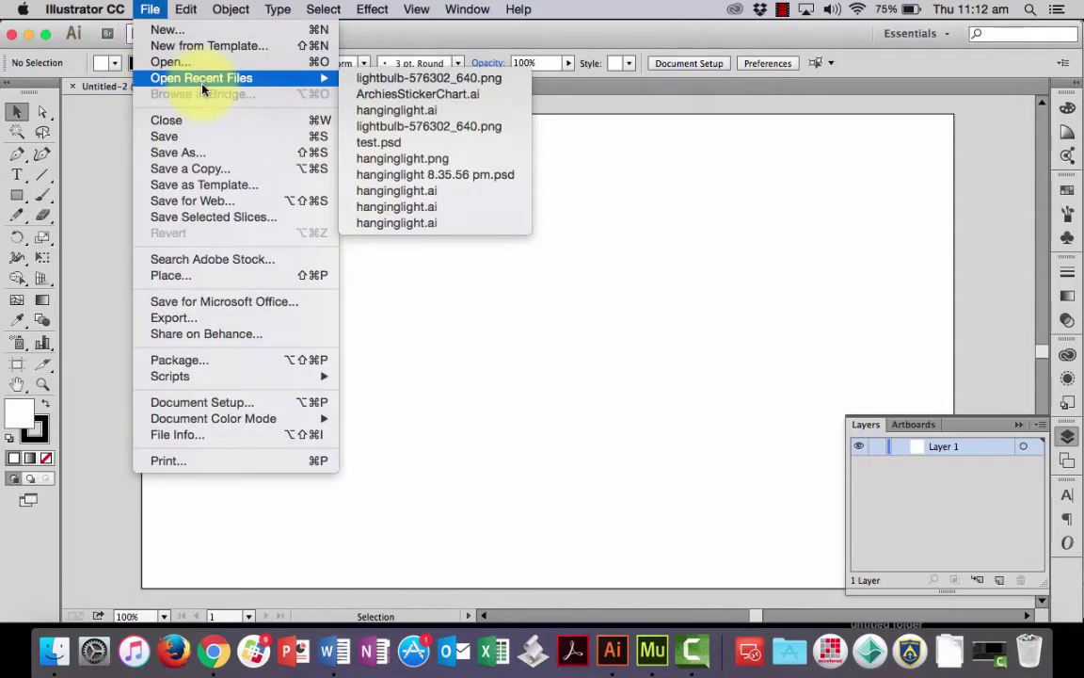
left_click(241, 276)
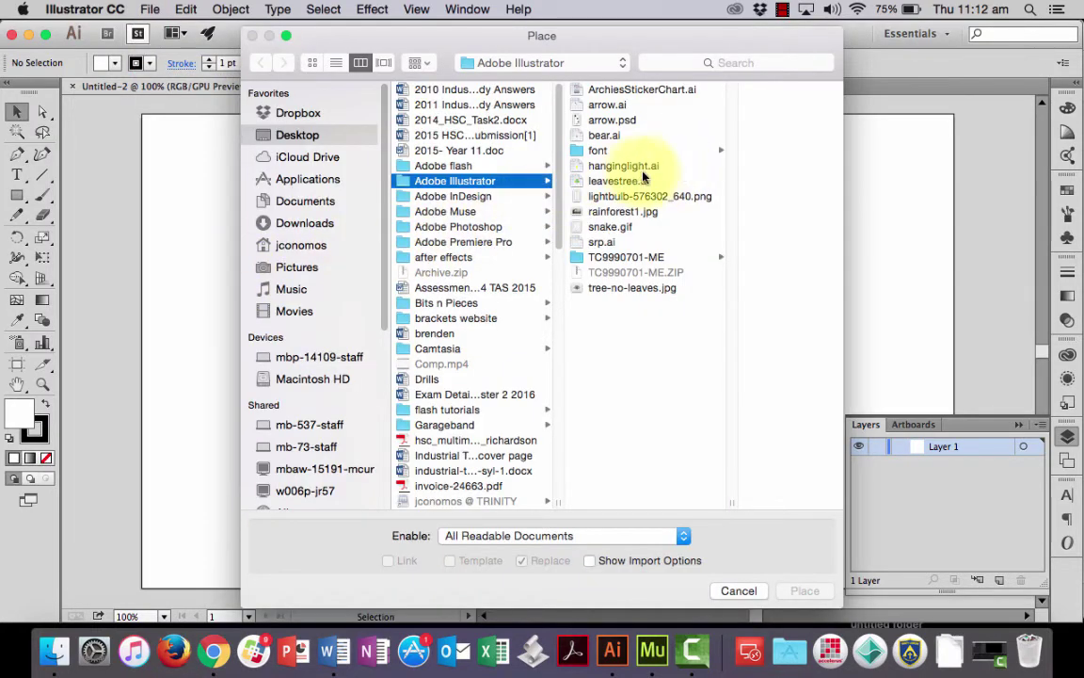
left_click(622, 167)
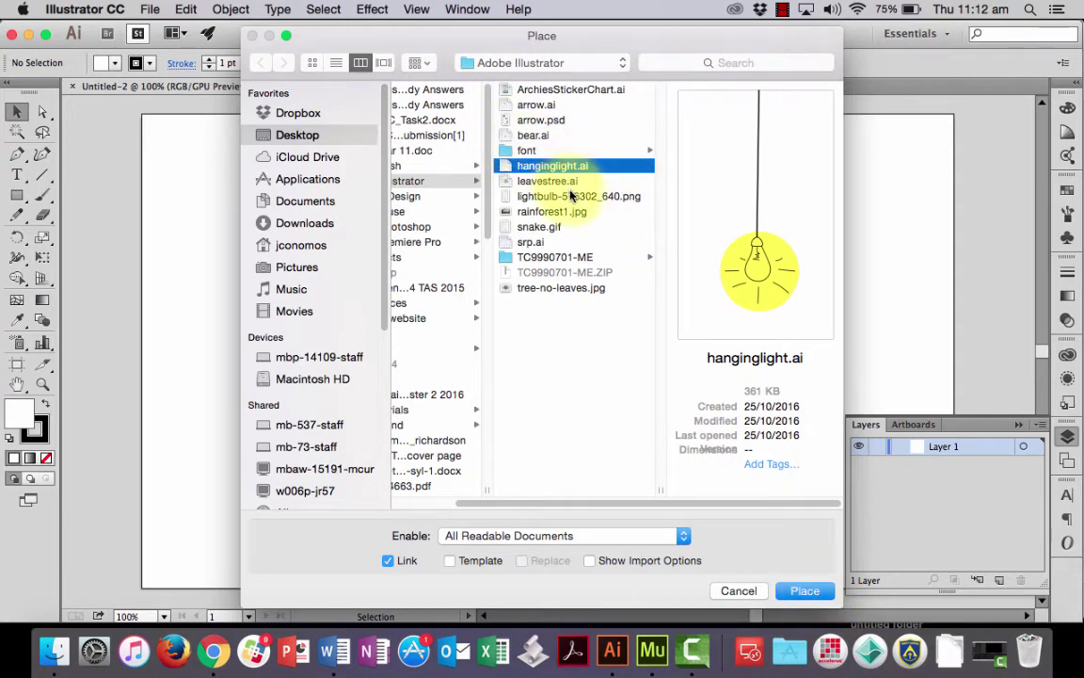
left_click(570, 196)
left_click(800, 589)
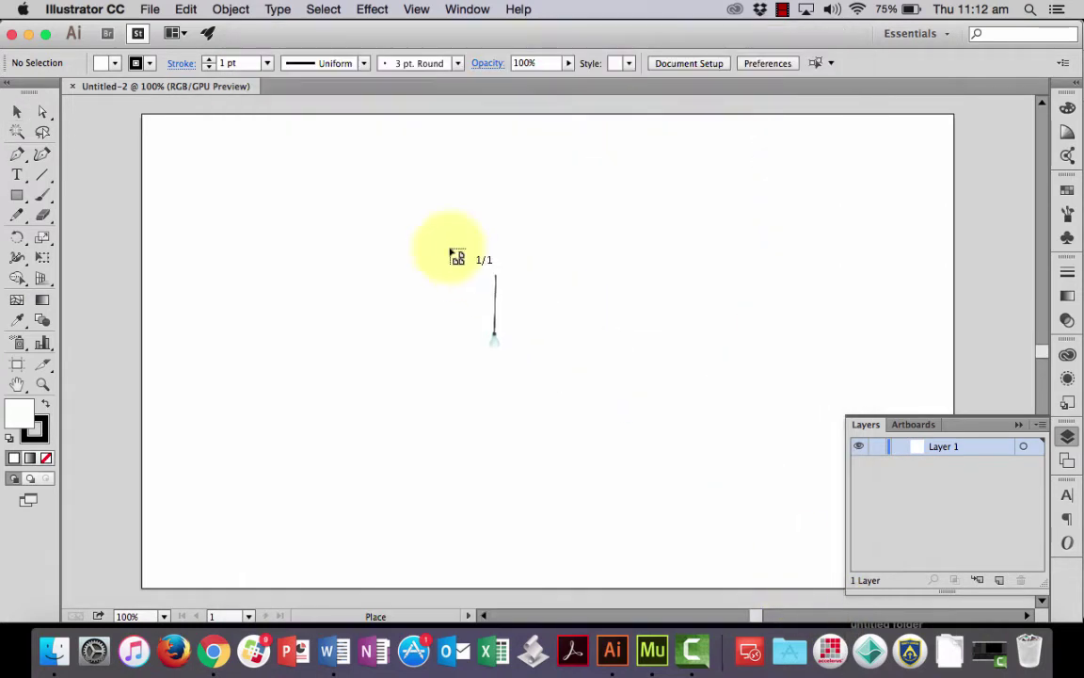
left_click(456, 254)
Move the bulb image to the top of the artboard and scale it down
left_click_drag(600, 351, 557, 236)
scroll(501, 448, "down", 5)
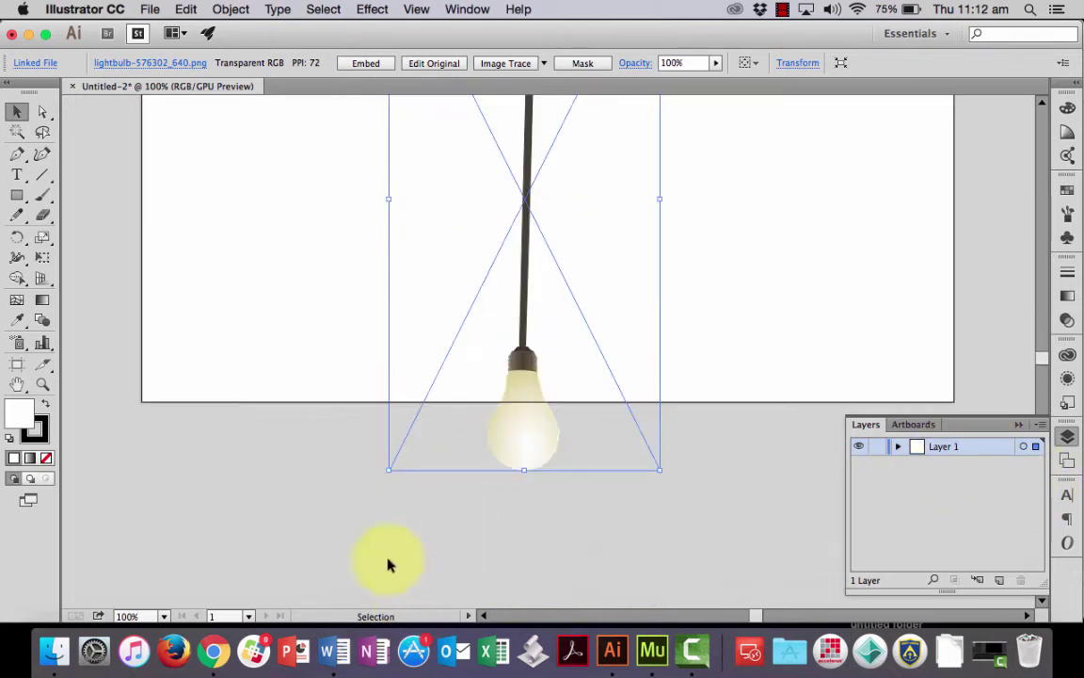
left_click_drag(391, 473, 439, 340)
left_click(750, 357)
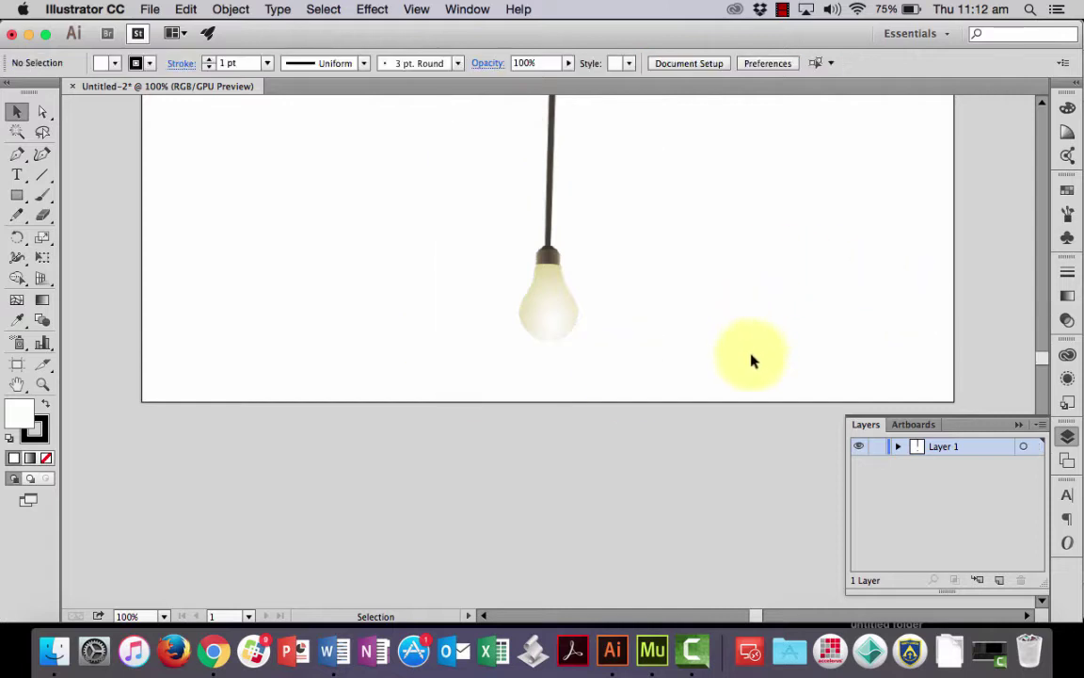
Add an empty Layer 2 above the bulb image's Layer 1
scroll(750, 358, "up", 7)
scroll(750, 359, "down", 4)
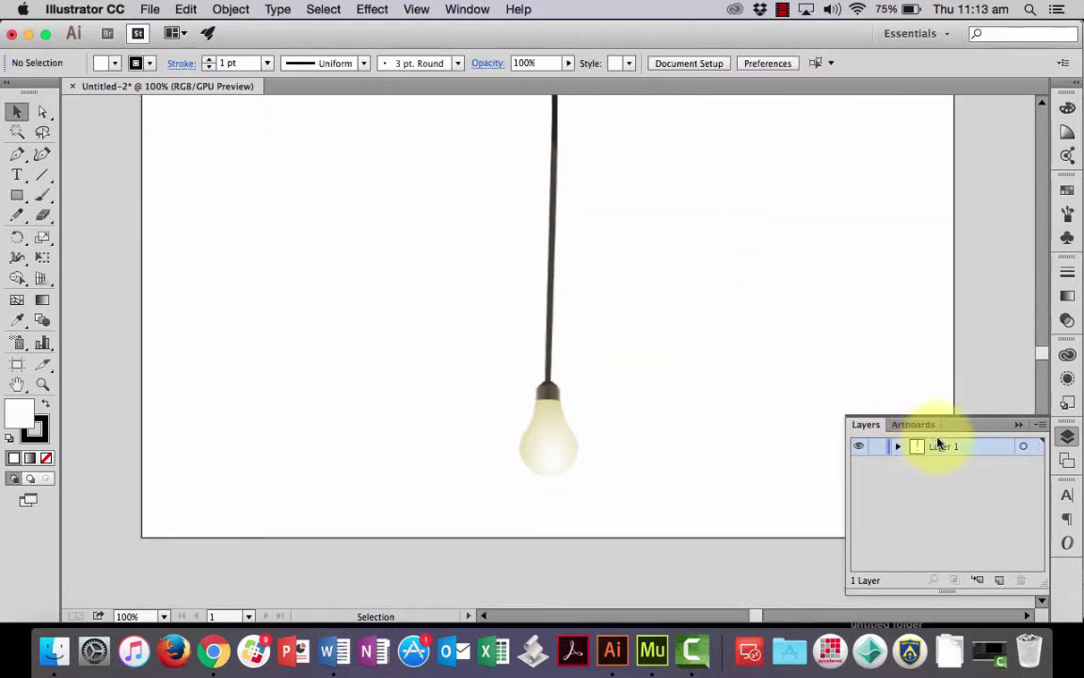
left_click(999, 581)
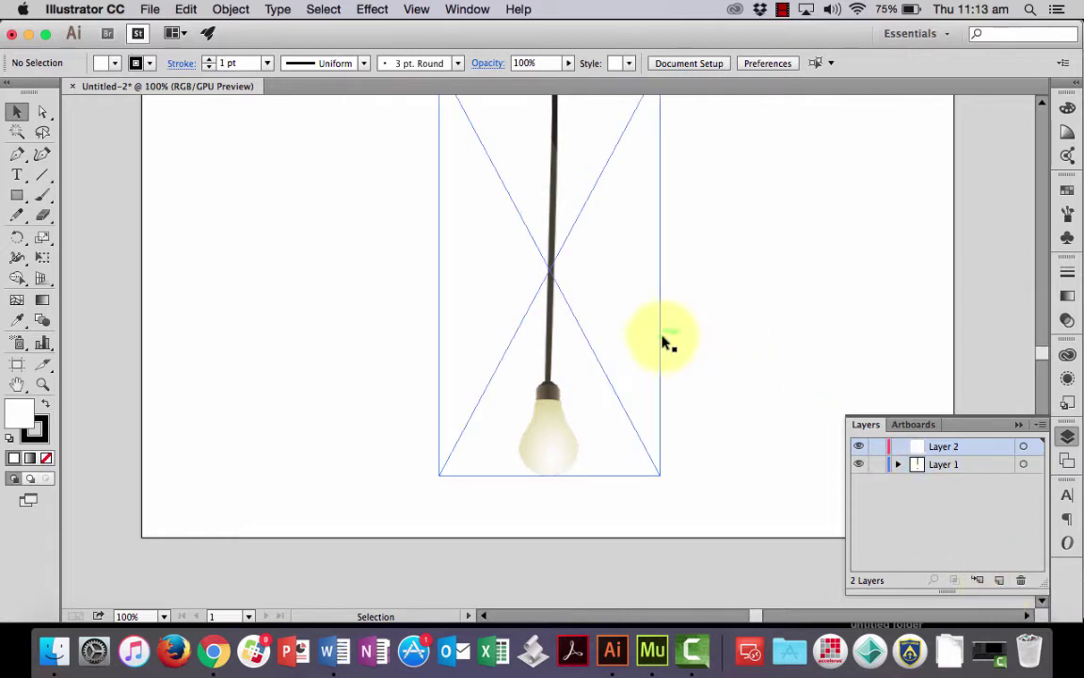
scroll(665, 341, "up", 2)
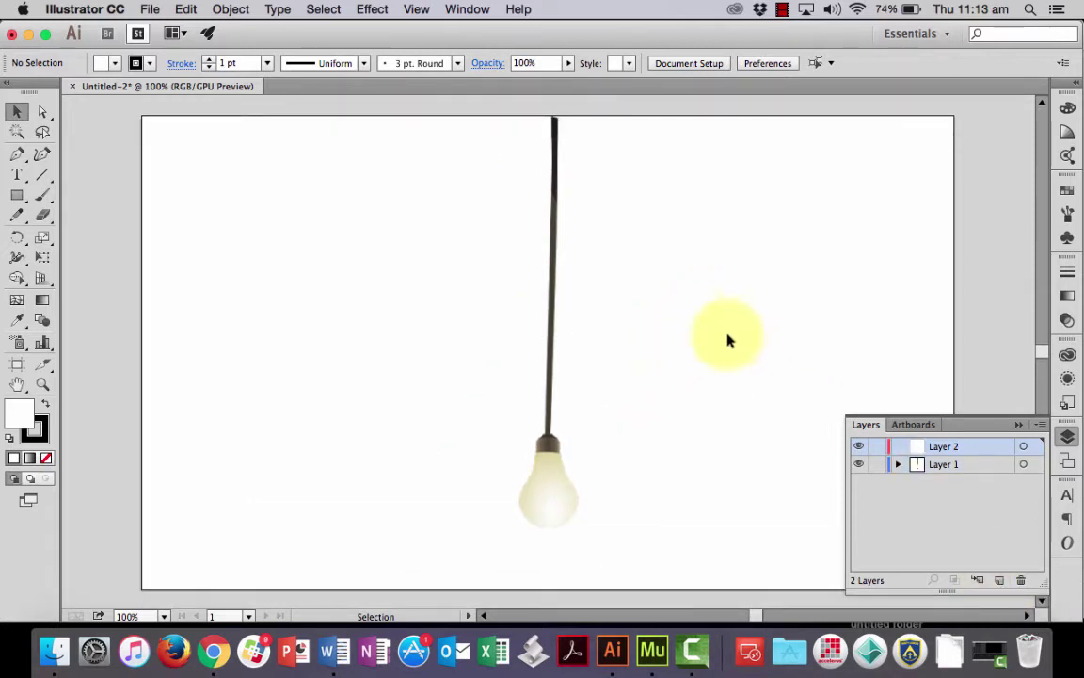
Trace the lamp cord from the artboard top to the bulb with a 3 pt pencil stroke
left_click(16, 216)
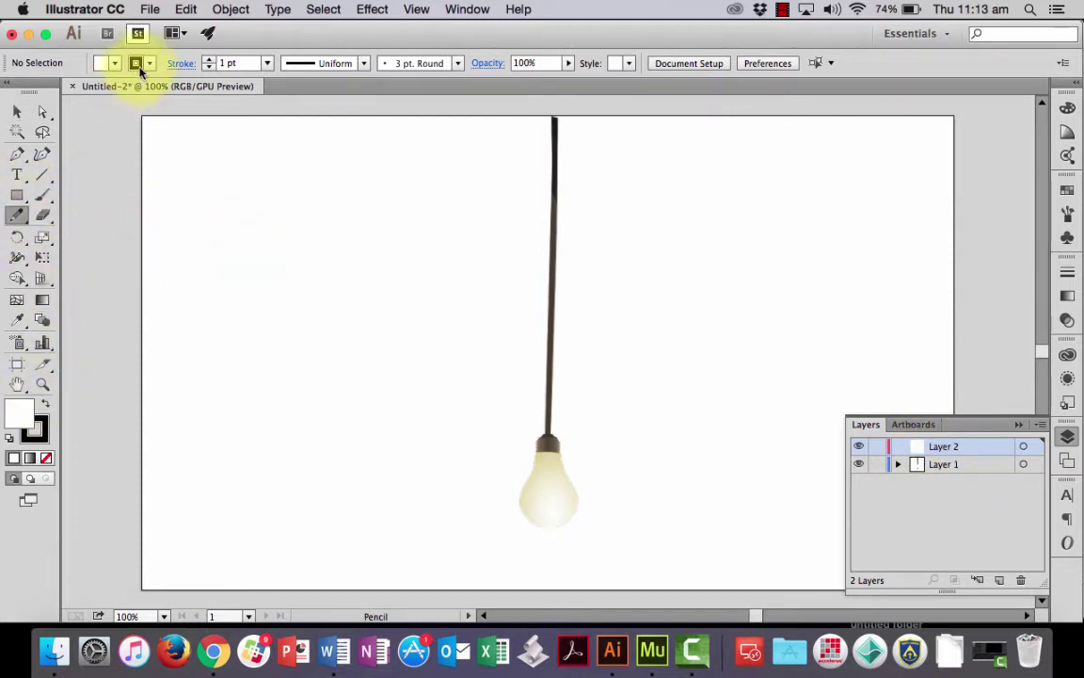
mouse_move(358, 166)
left_mouse_down()
mouse_move(300, 203)
mouse_move(286, 350)
left_mouse_up()
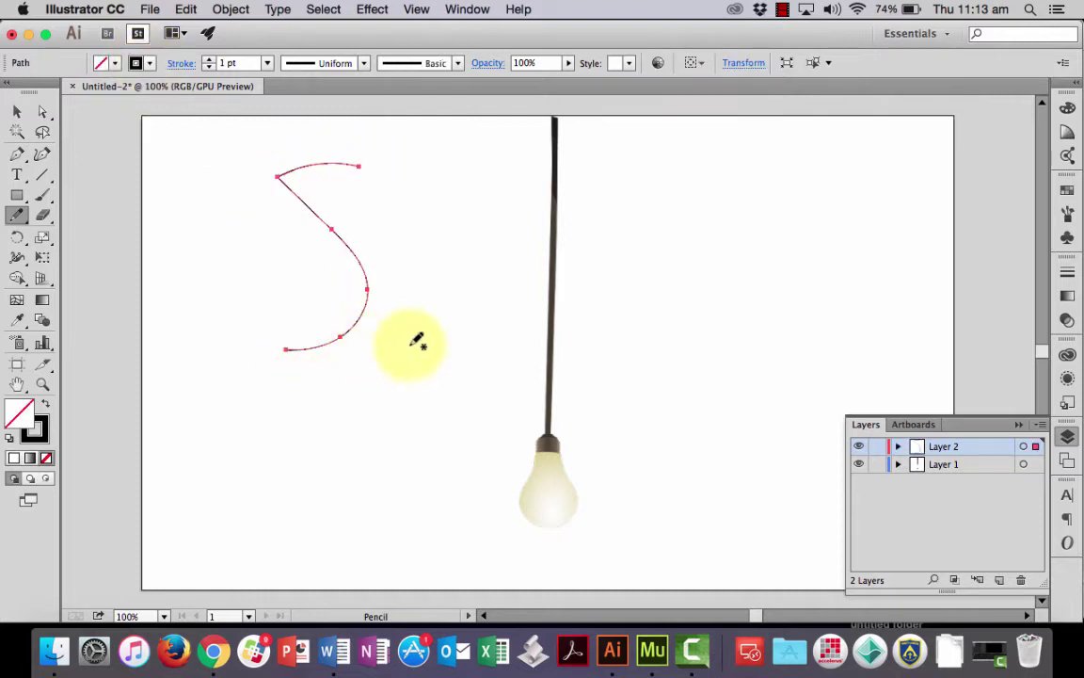
key("super+z")
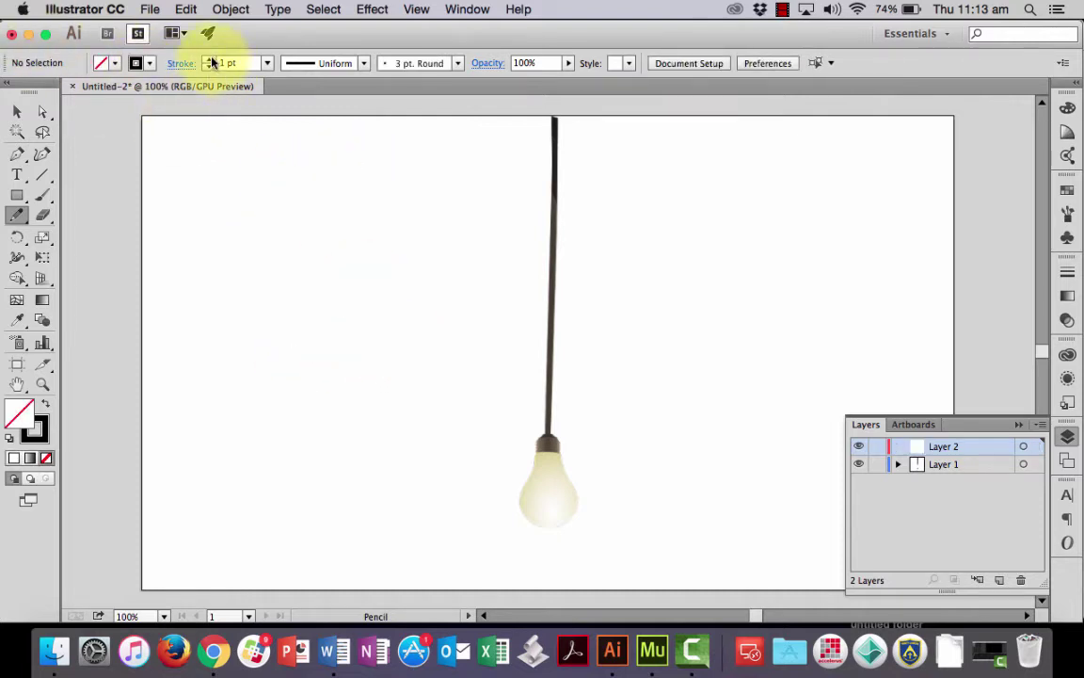
left_click(211, 60)
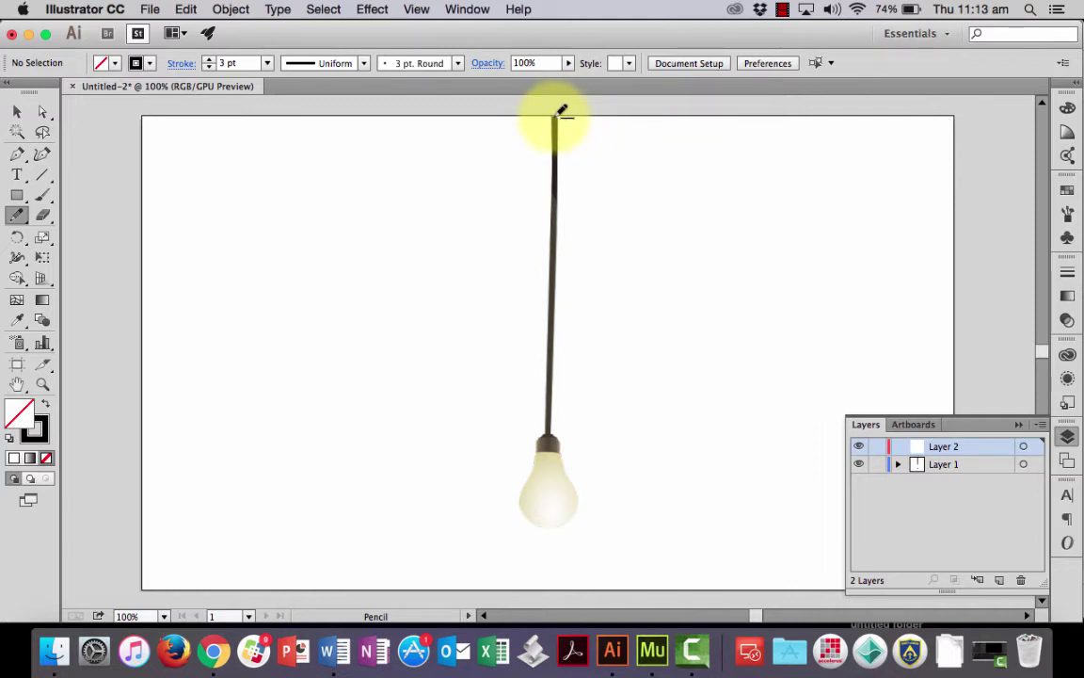
left_click_drag(561, 117, 561, 428)
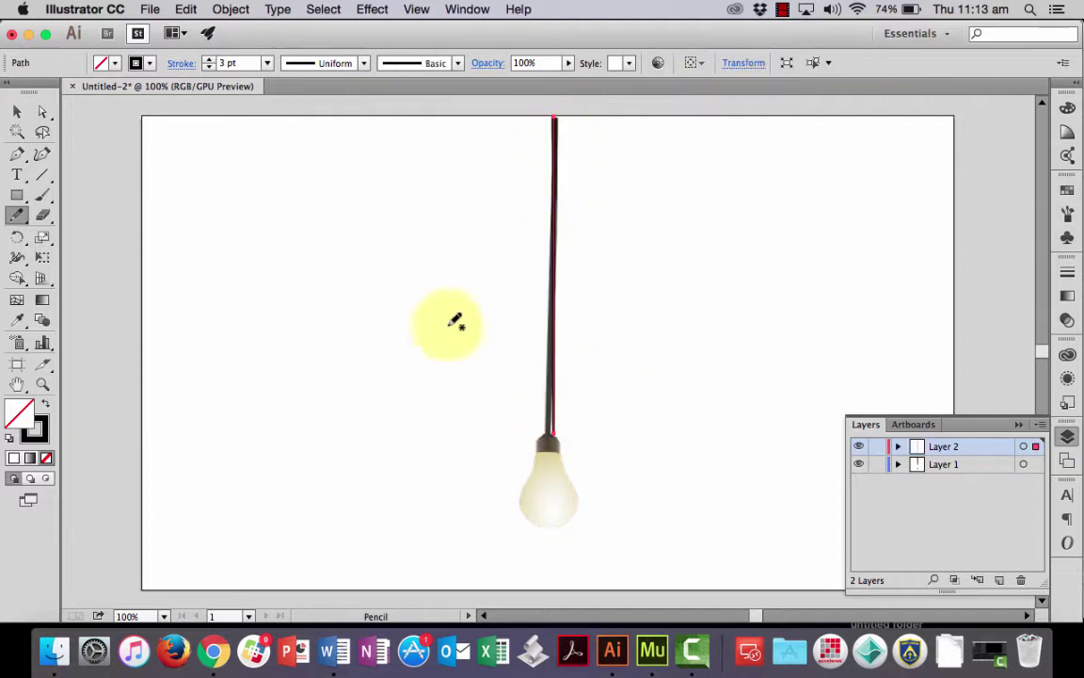
Toggle Layer 1's visibility off and on to check the traced cord
left_click(16, 114)
left_click(648, 225)
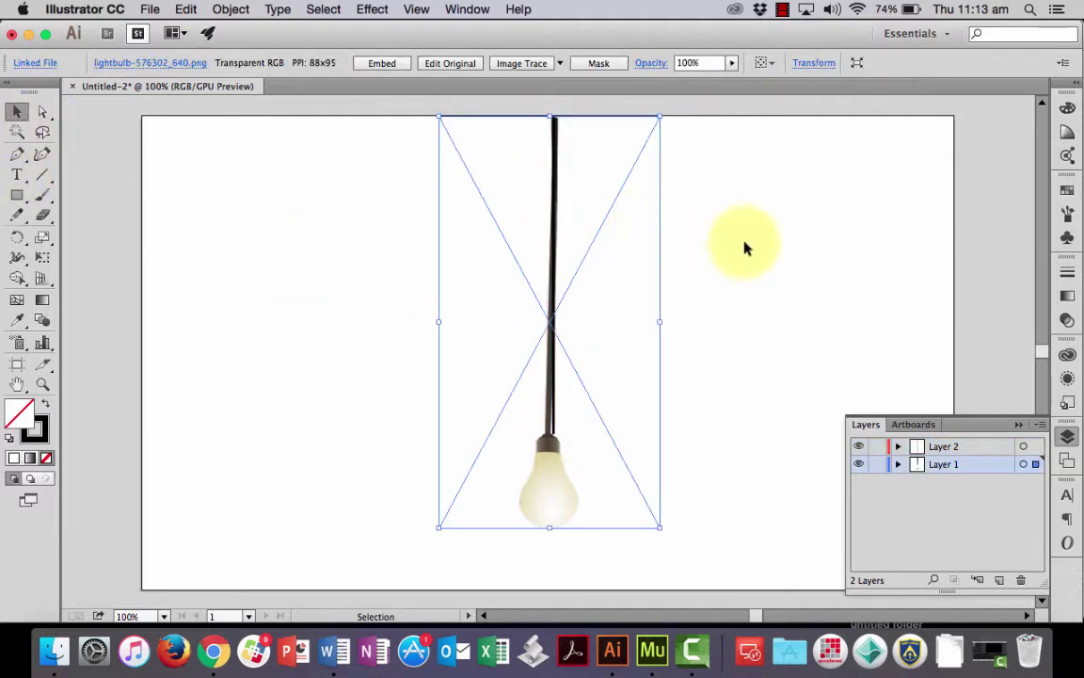
left_click(809, 399)
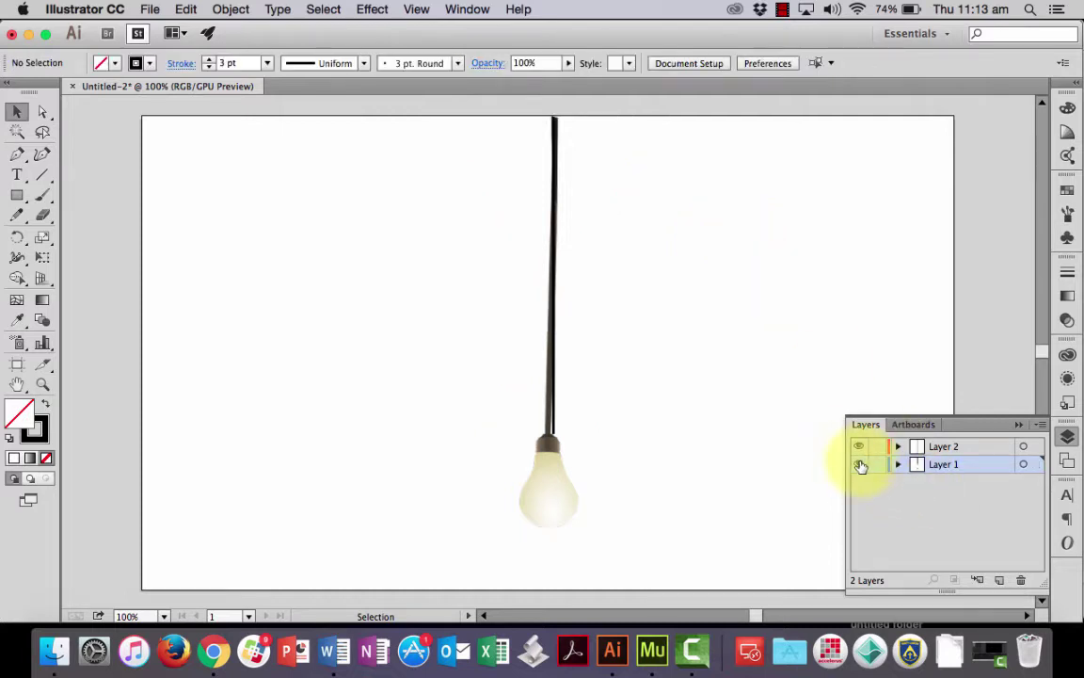
left_click(860, 465)
left_click(859, 464)
Make Layer 2 active and thicken the cord stroke to 4 pt
left_click(959, 450)
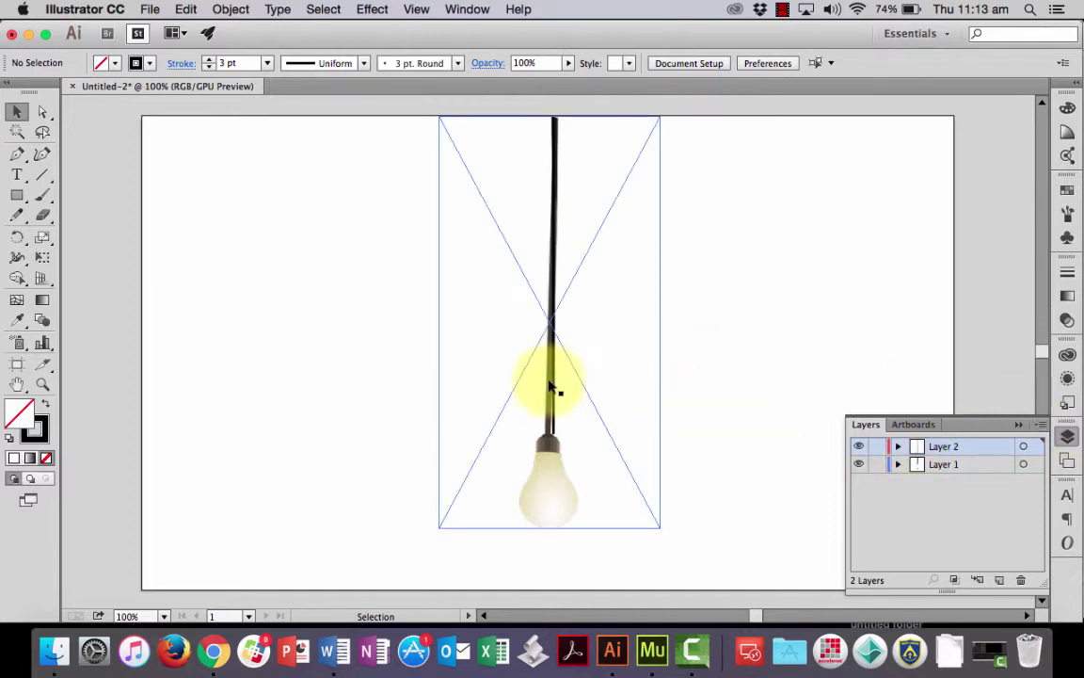
left_click(553, 380)
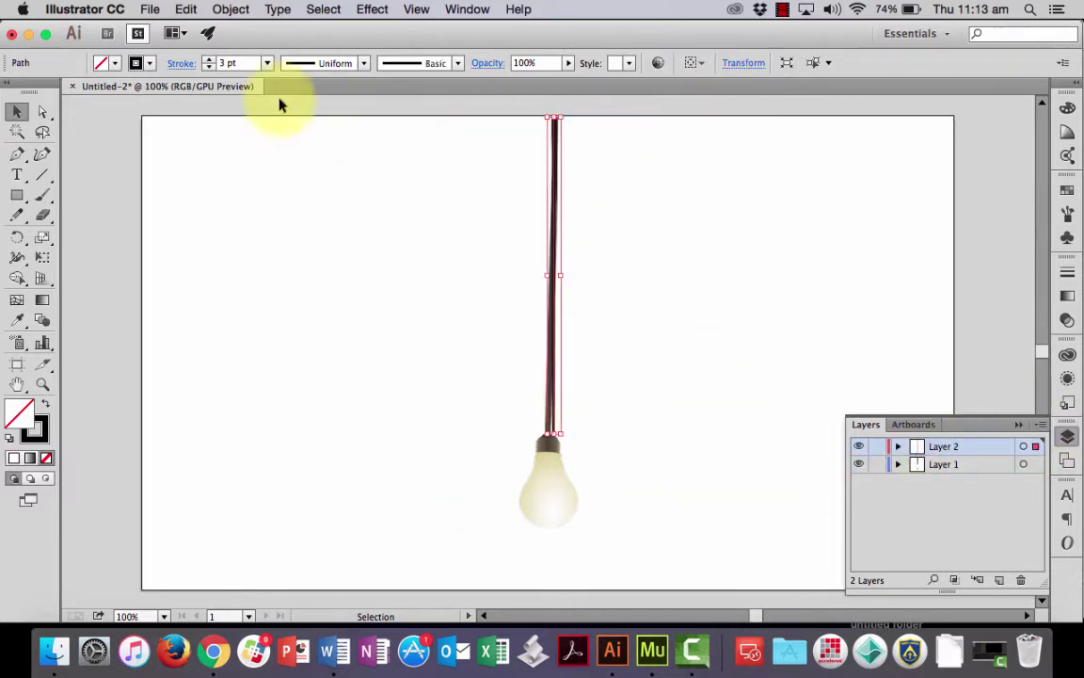
left_click(210, 61)
left_click(758, 354)
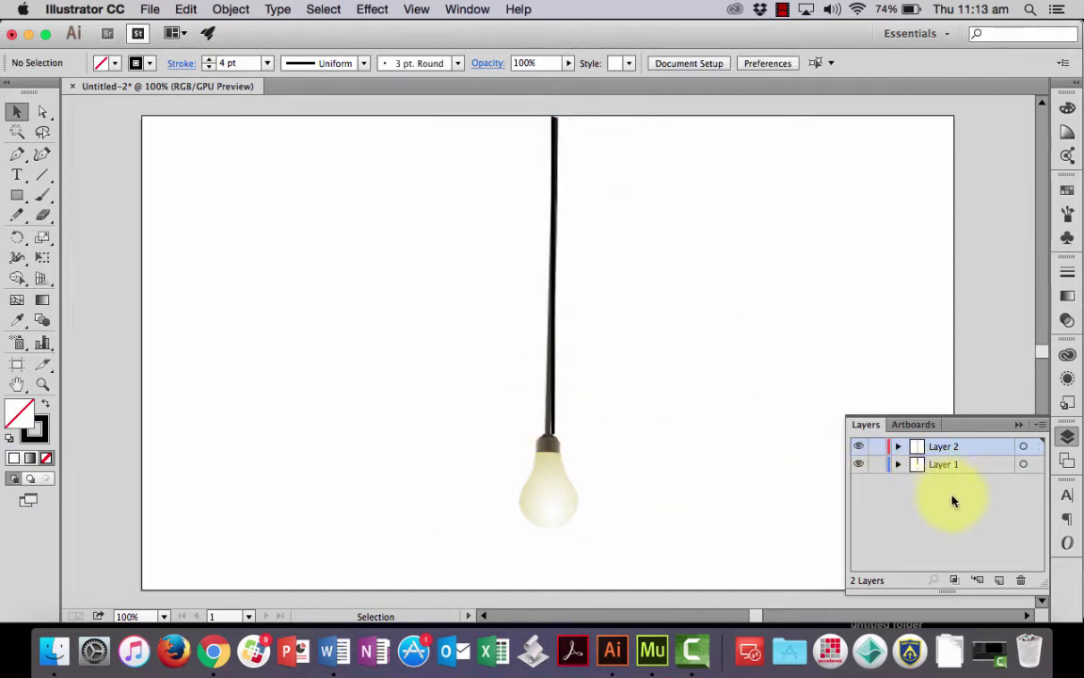
Lock Layer 1 and zoom in to 400% on the bulb socket and cord end
left_click(876, 465)
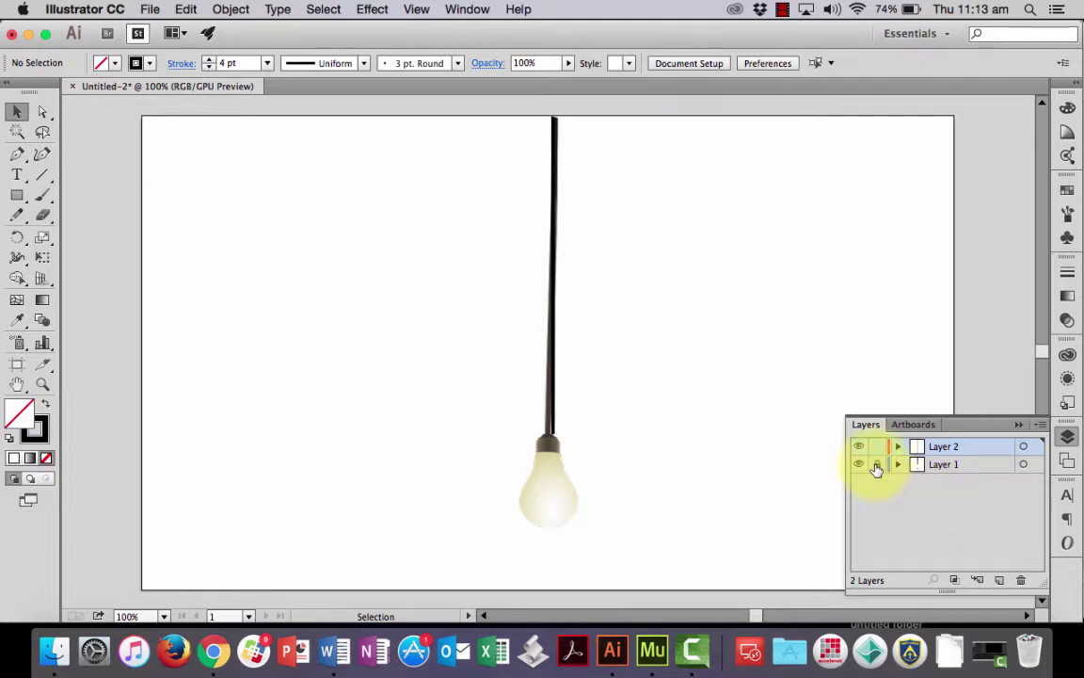
left_click(553, 423)
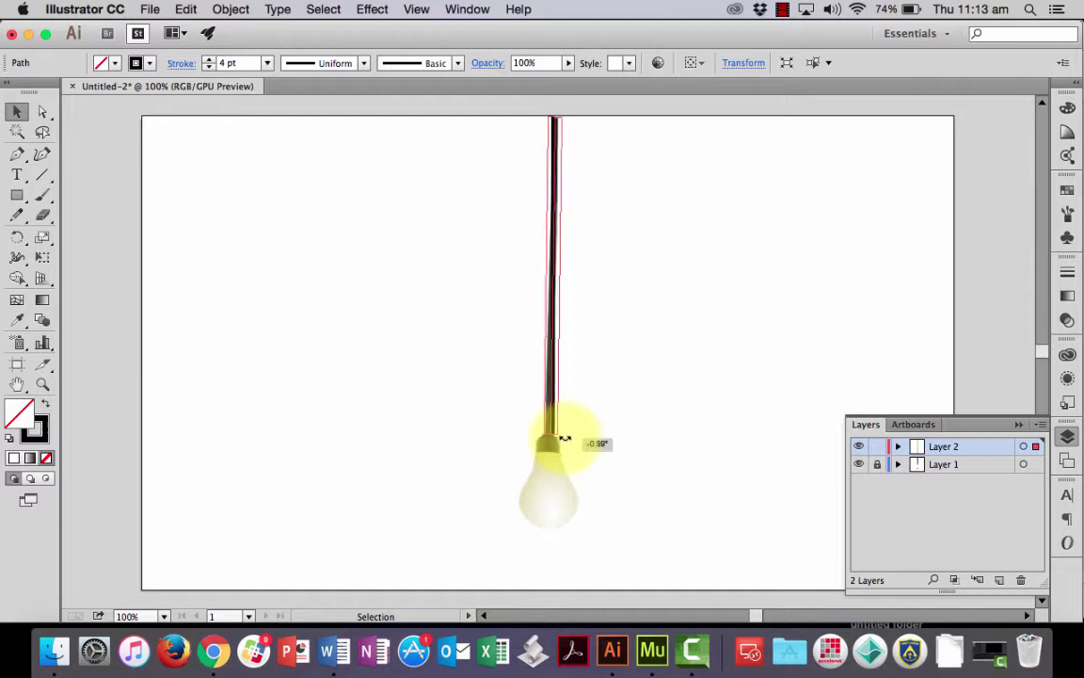
left_click(591, 421)
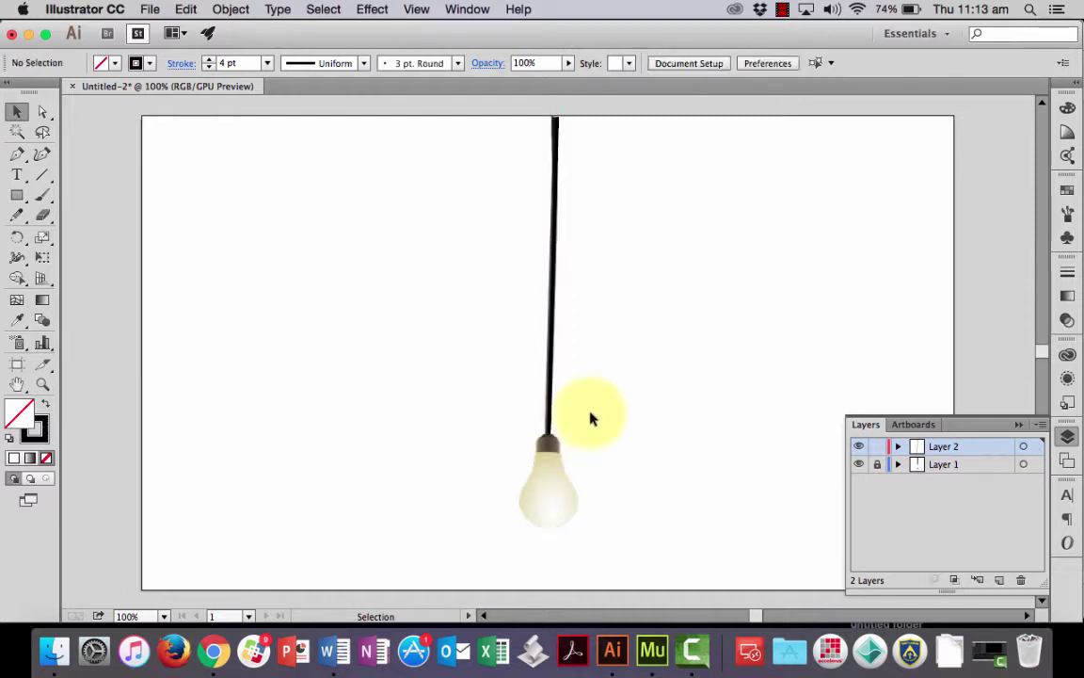
key("super+equal")
key("super+equal")
key("super+equal")
key("super+equal")
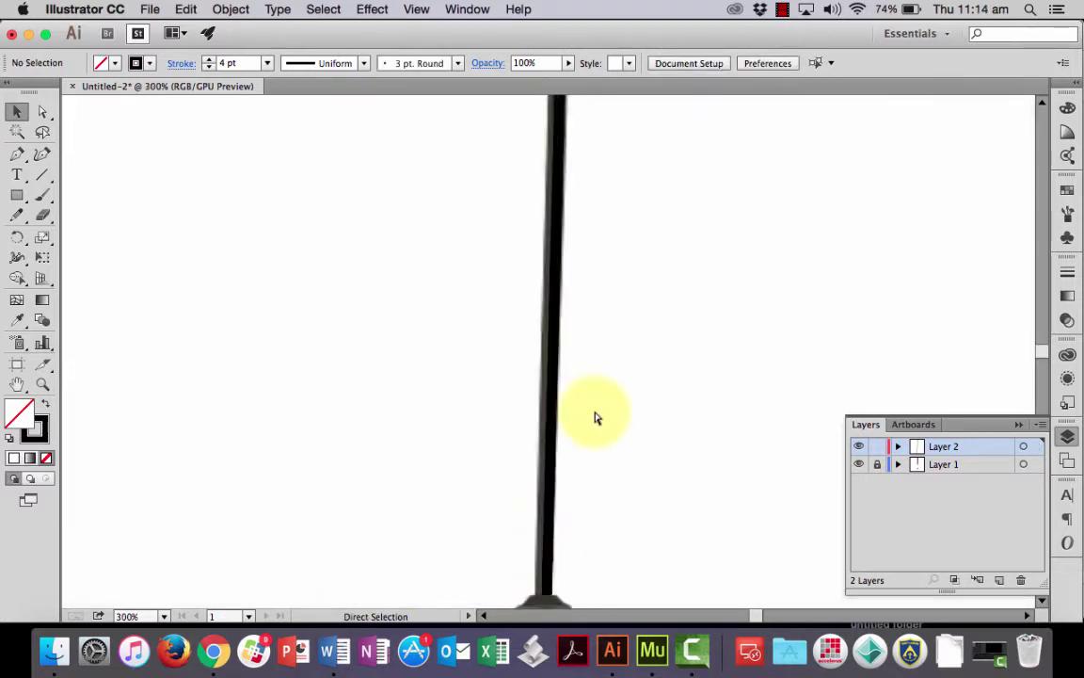
scroll(665, 477, "down", 10)
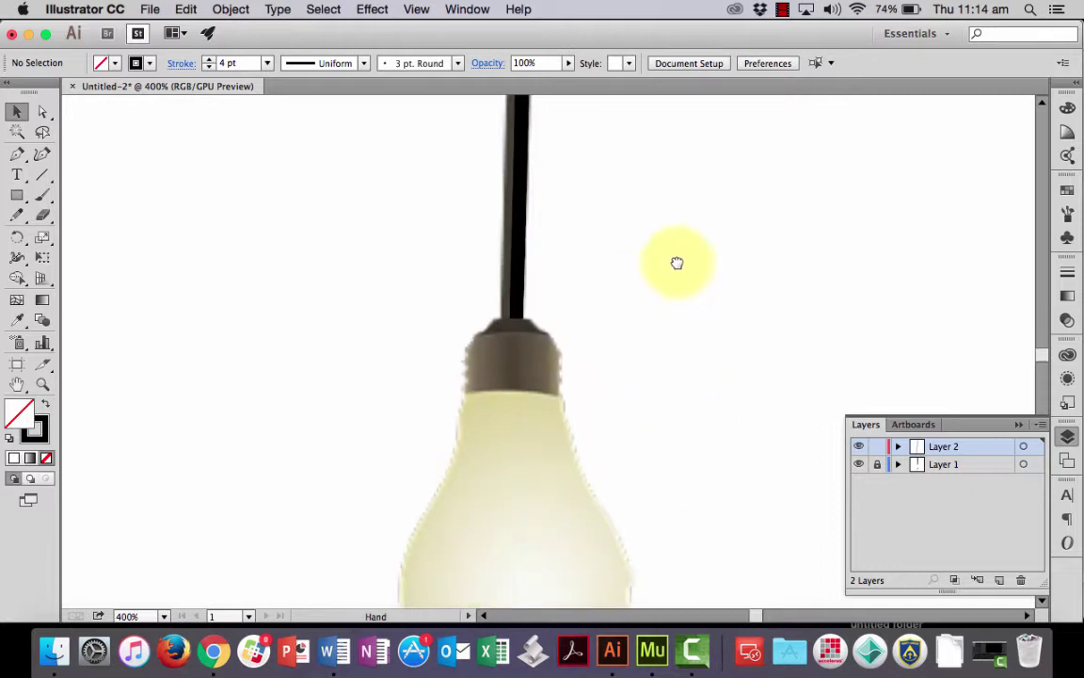
left_click(518, 235)
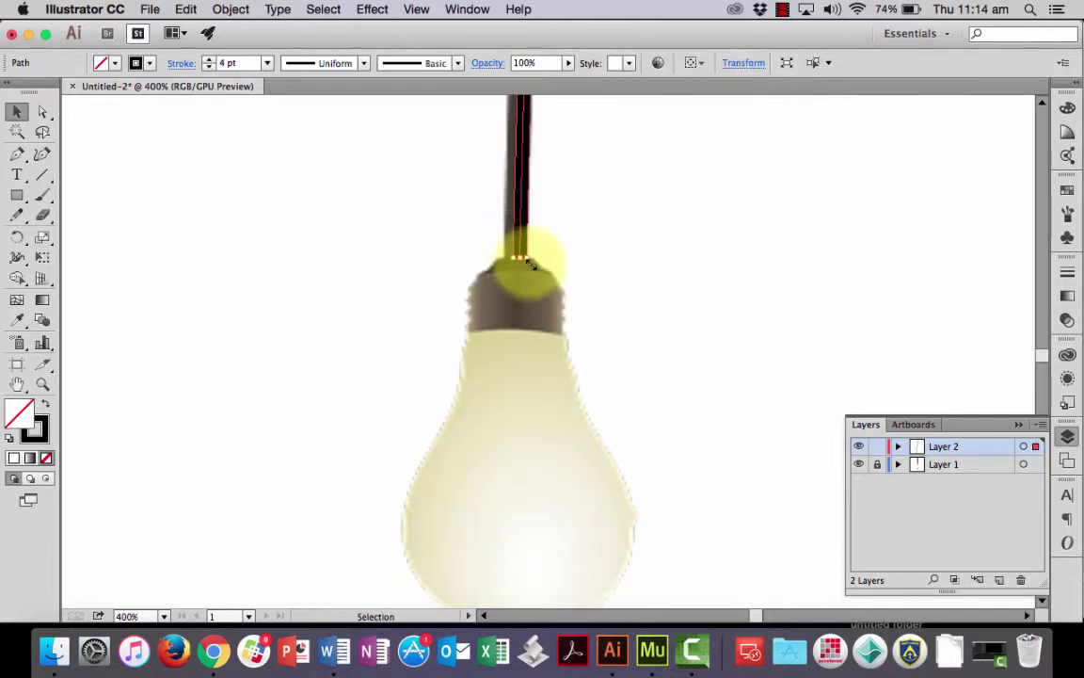
left_click(561, 246)
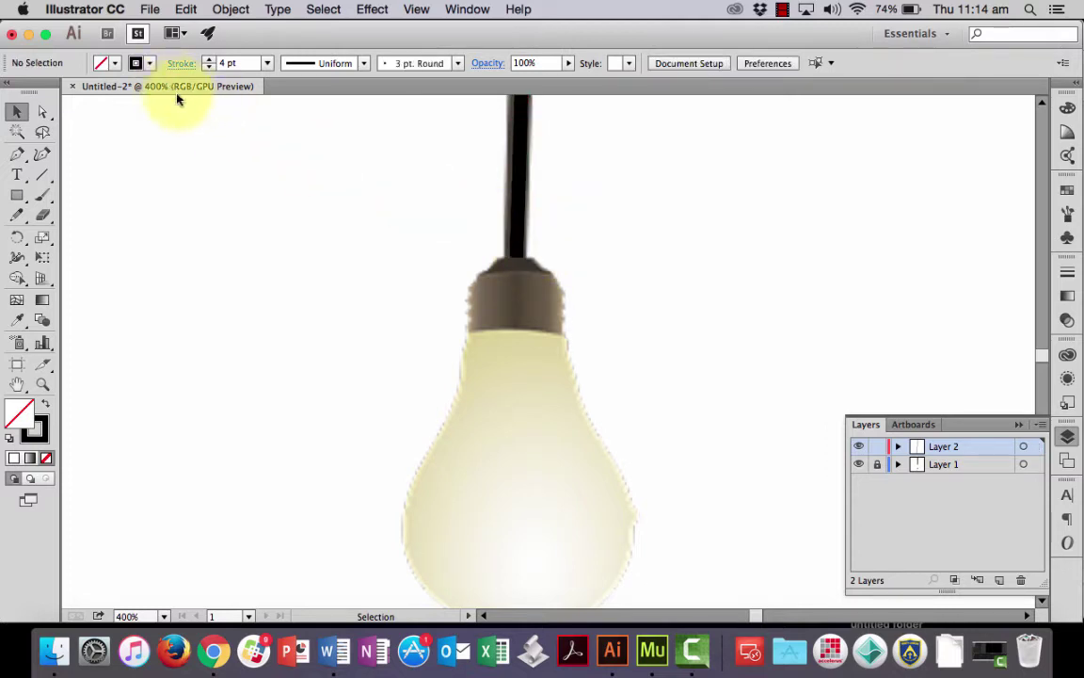
Outline the bulb's socket with a 2 pt pencil stroke, redrawing it once
left_click(16, 215)
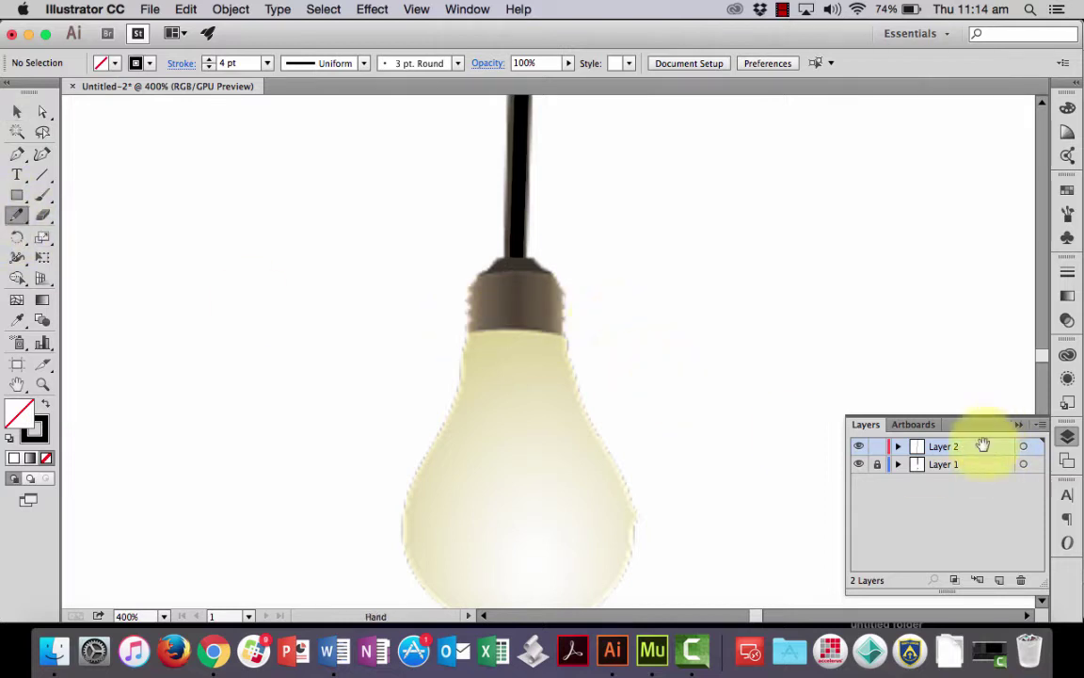
left_click_drag(706, 421, 706, 348)
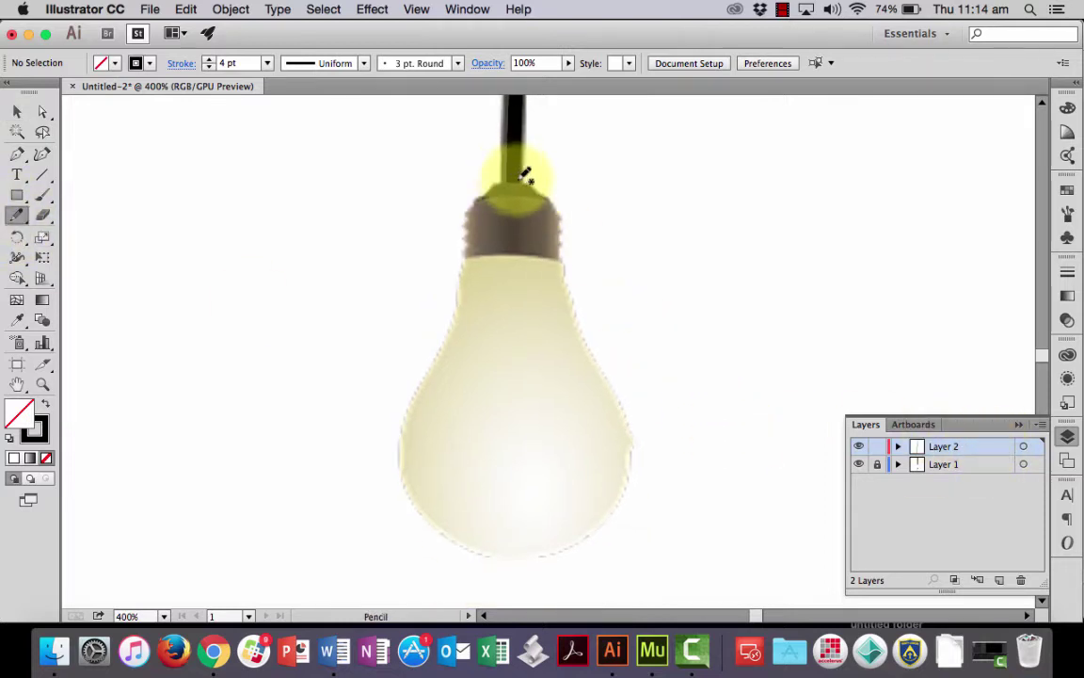
mouse_move(518, 179)
left_mouse_down()
mouse_move(475, 207)
mouse_move(465, 237)
mouse_move(528, 251)
mouse_move(563, 240)
mouse_move(562, 209)
mouse_move(520, 179)
left_mouse_up()
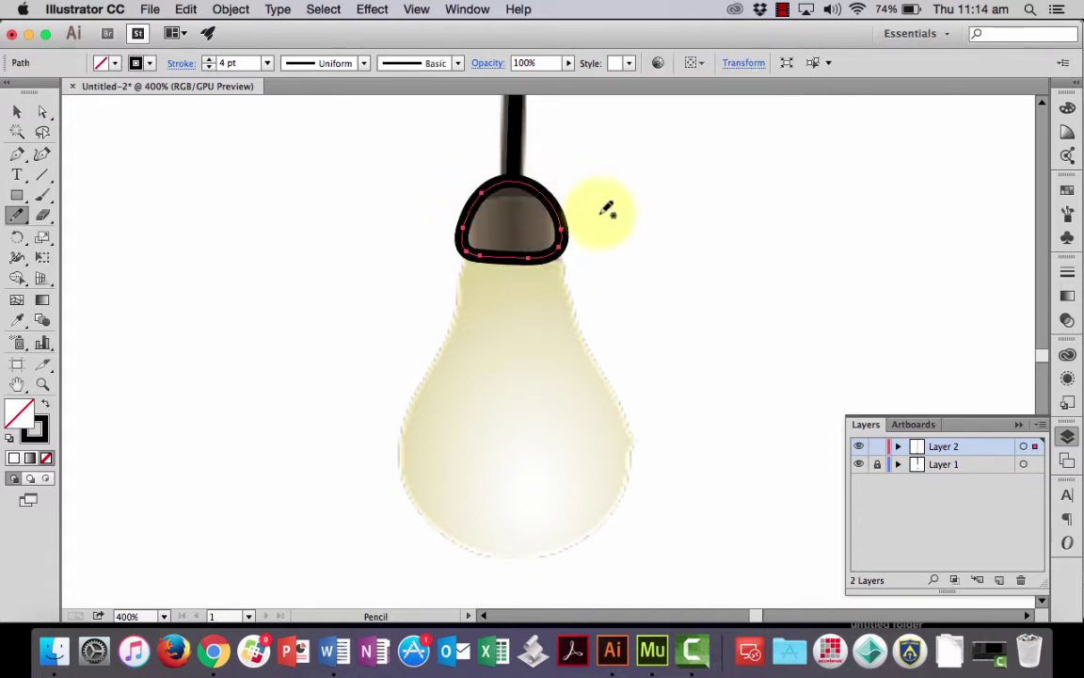
key("BackSpace")
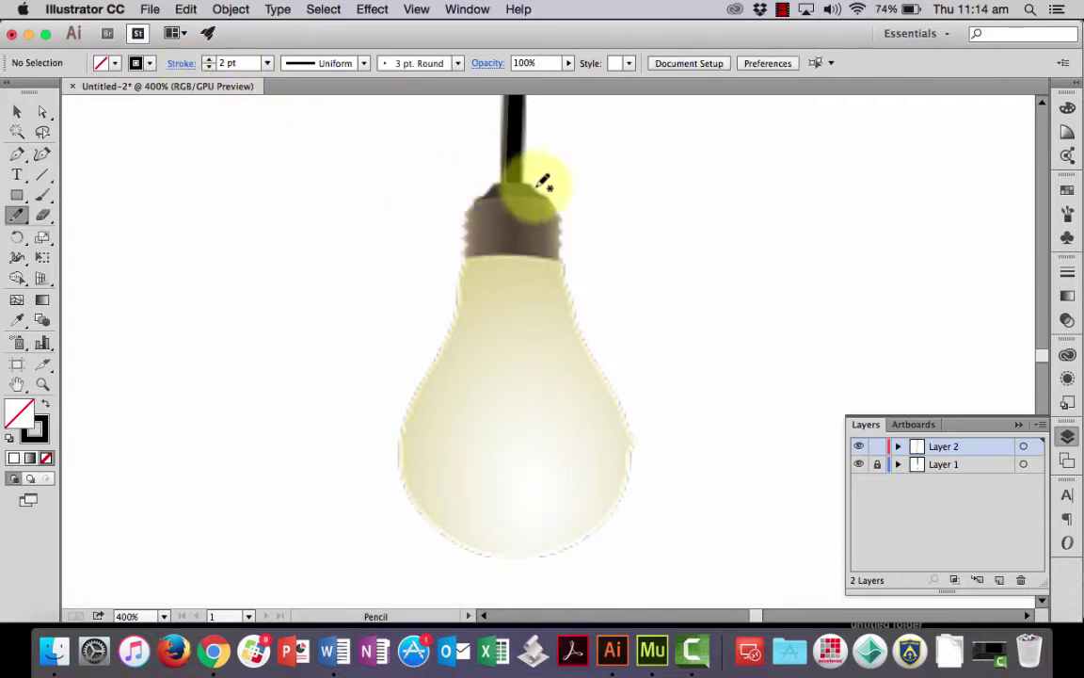
mouse_move(520, 177)
left_mouse_down()
mouse_move(487, 184)
mouse_move(463, 215)
mouse_move(466, 242)
mouse_move(562, 246)
mouse_move(562, 203)
mouse_move(542, 177)
mouse_move(525, 178)
left_mouse_up()
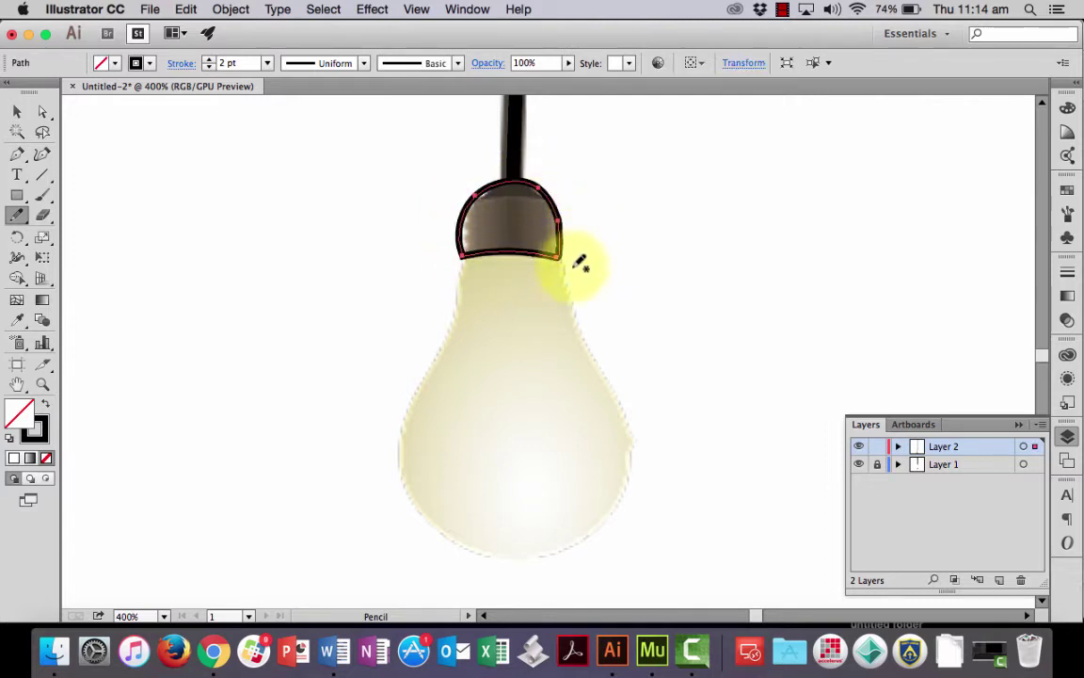
Trace the bulb's glass from the socket around the bottom, then undo the attempt
left_click_drag(580, 314, 576, 242)
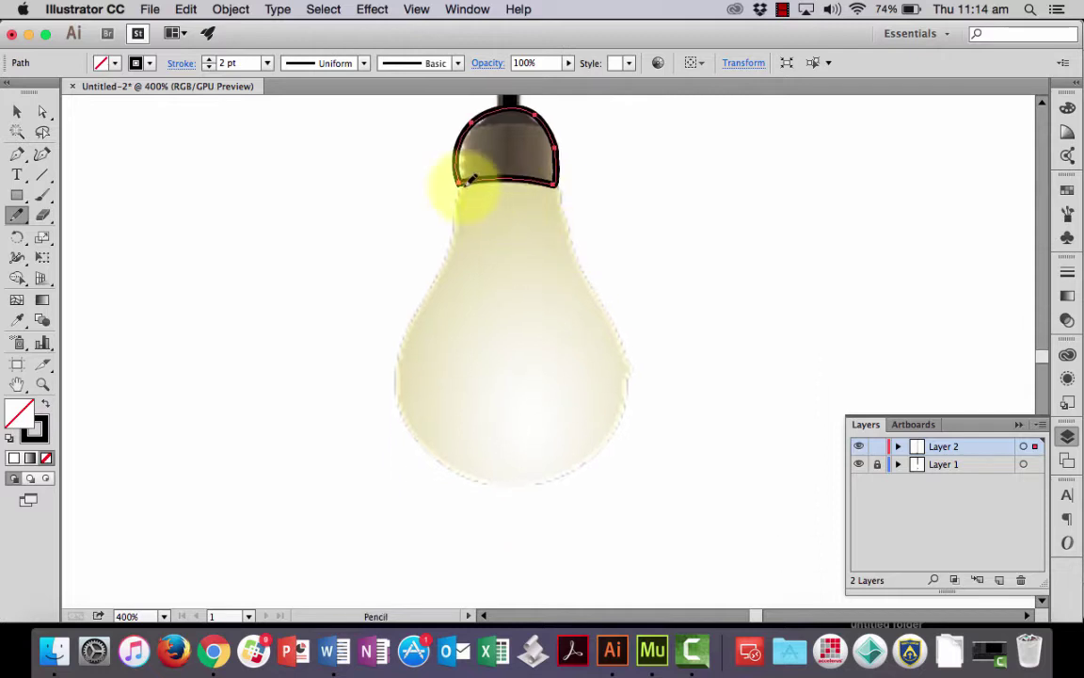
left_click_drag(462, 179, 459, 230)
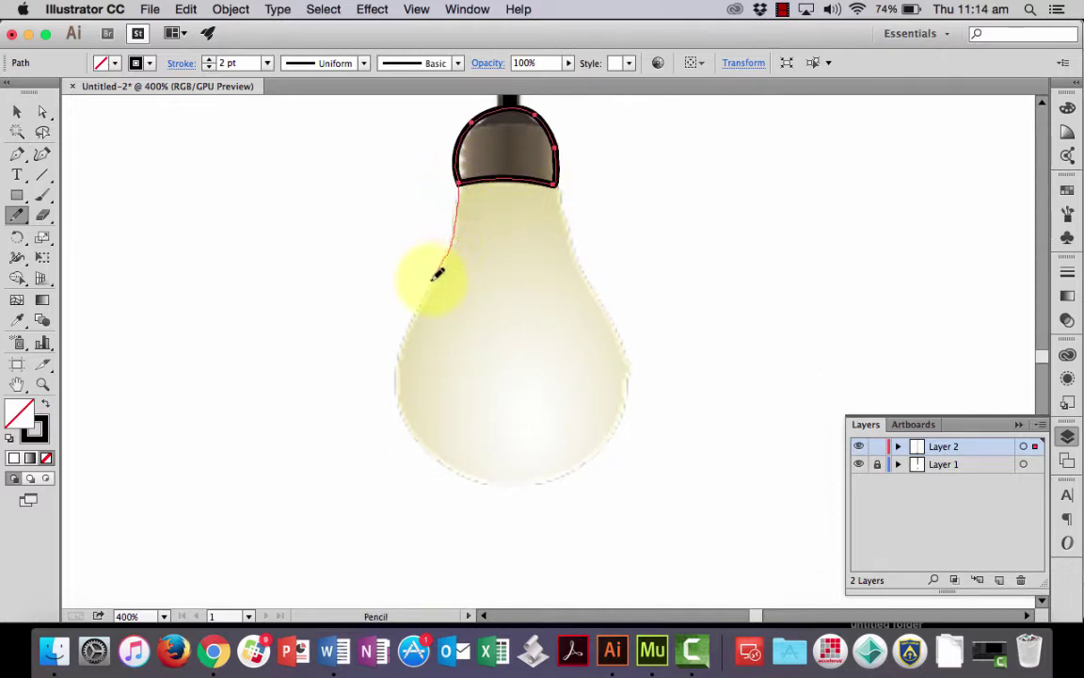
left_click_drag(436, 275, 426, 300)
mouse_move(407, 344)
left_mouse_down()
mouse_move(401, 409)
mouse_move(447, 465)
mouse_move(524, 482)
mouse_move(594, 454)
left_mouse_up()
left_click_drag(622, 413, 636, 367)
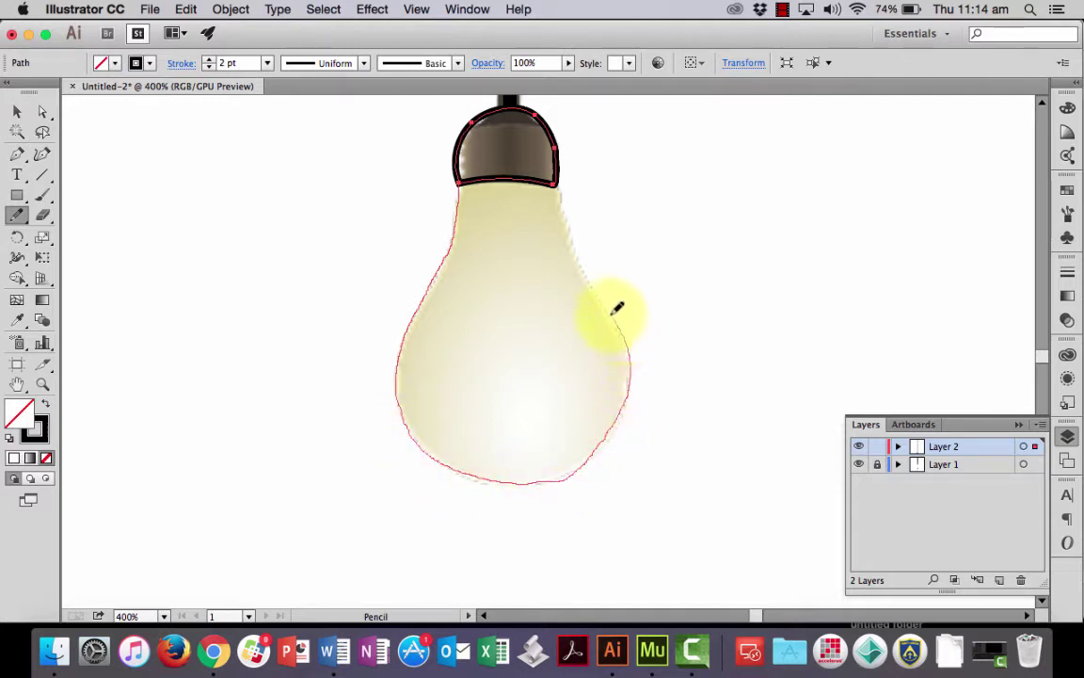
left_click_drag(572, 237, 559, 181)
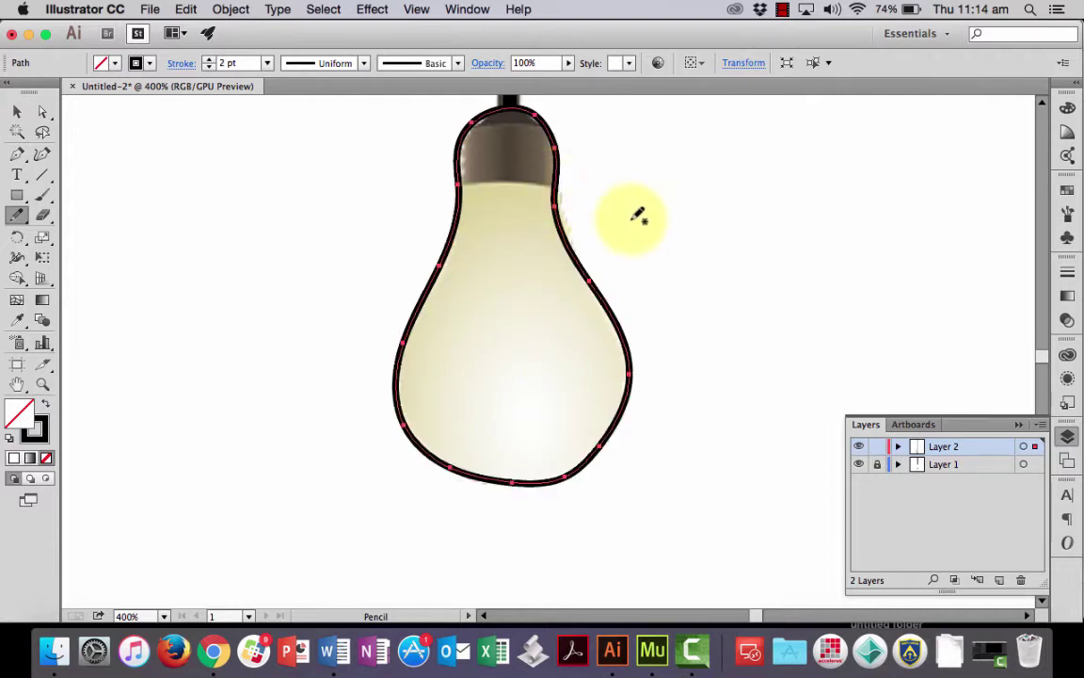
key("super+z")
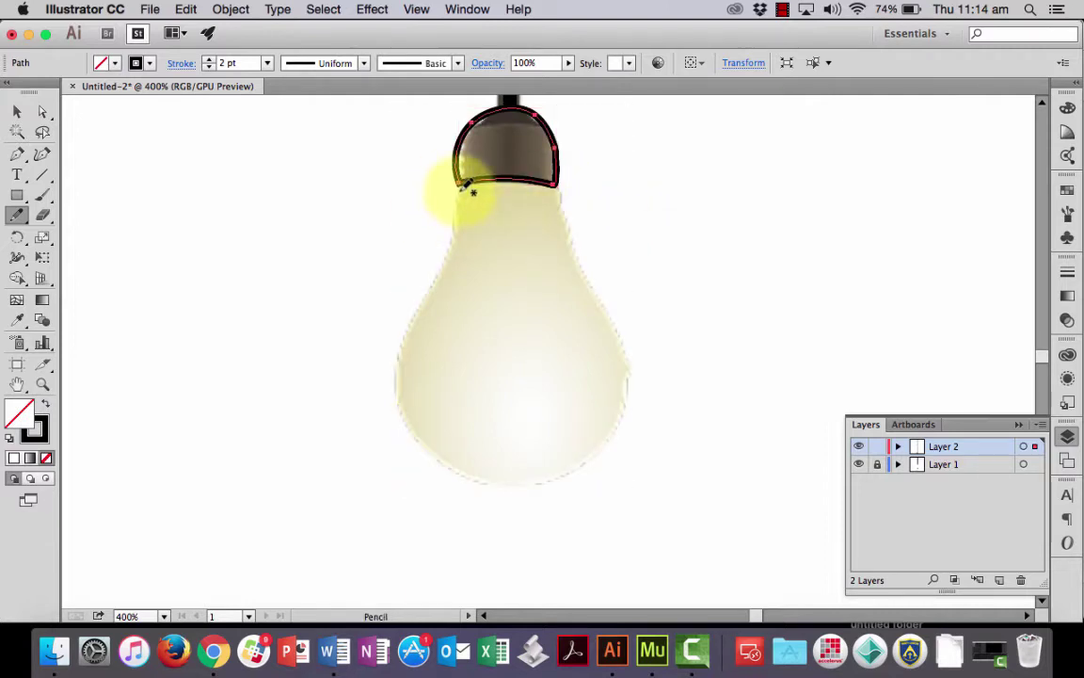
Retrace the bulb glass outline until it joins the socket, then deselect it
mouse_move(461, 182)
left_mouse_down()
mouse_move(456, 244)
mouse_move(413, 315)
mouse_move(394, 384)
mouse_move(440, 464)
mouse_move(519, 494)
mouse_move(567, 484)
mouse_move(609, 434)
mouse_move(634, 350)
left_mouse_up()
left_click_drag(614, 304, 588, 263)
left_click_drag(563, 200, 559, 183)
key("super+z")
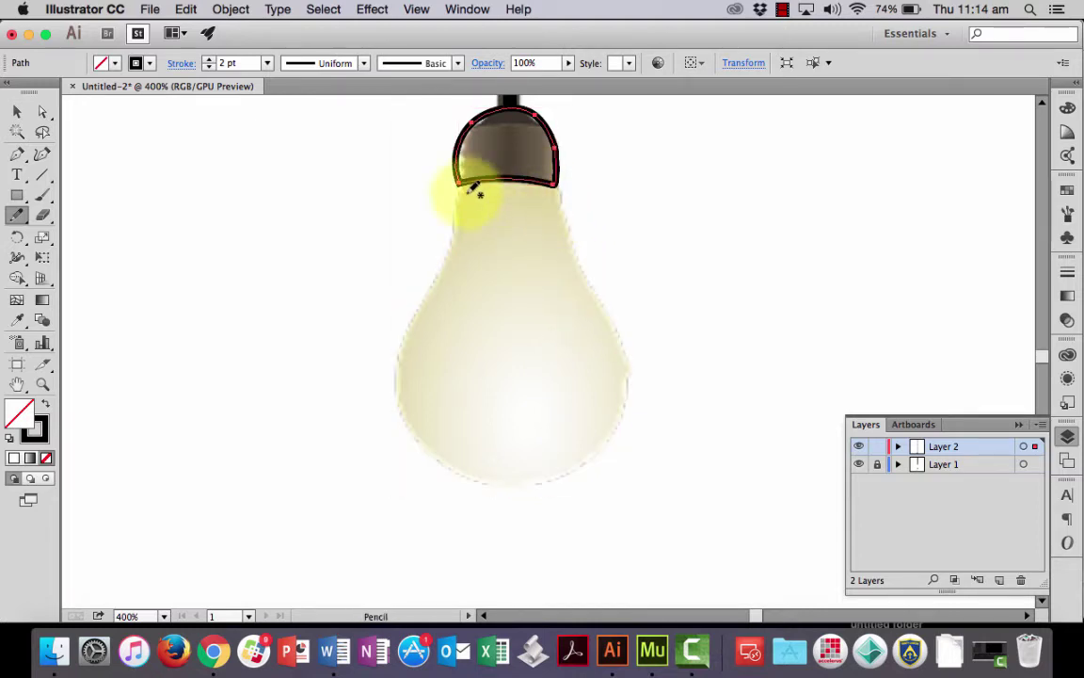
mouse_move(460, 186)
left_mouse_down()
mouse_move(456, 250)
mouse_move(406, 343)
mouse_move(412, 424)
mouse_move(485, 466)
mouse_move(542, 478)
mouse_move(590, 461)
mouse_move(614, 416)
mouse_move(626, 333)
mouse_move(578, 263)
mouse_move(557, 182)
left_mouse_up()
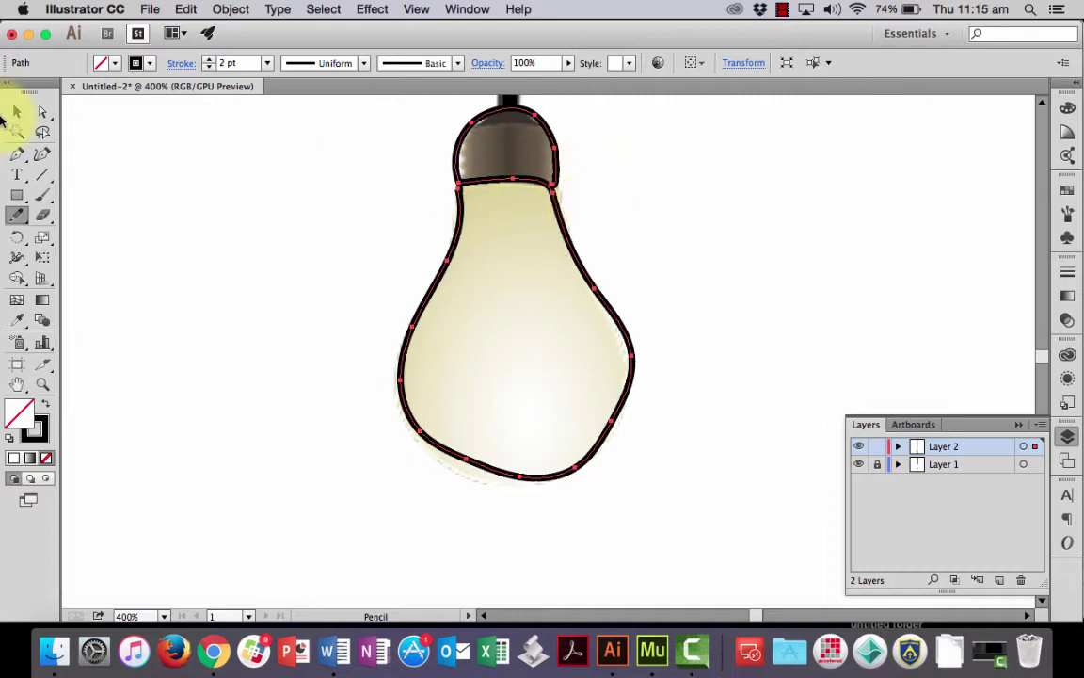
left_click(16, 111)
left_click(277, 212)
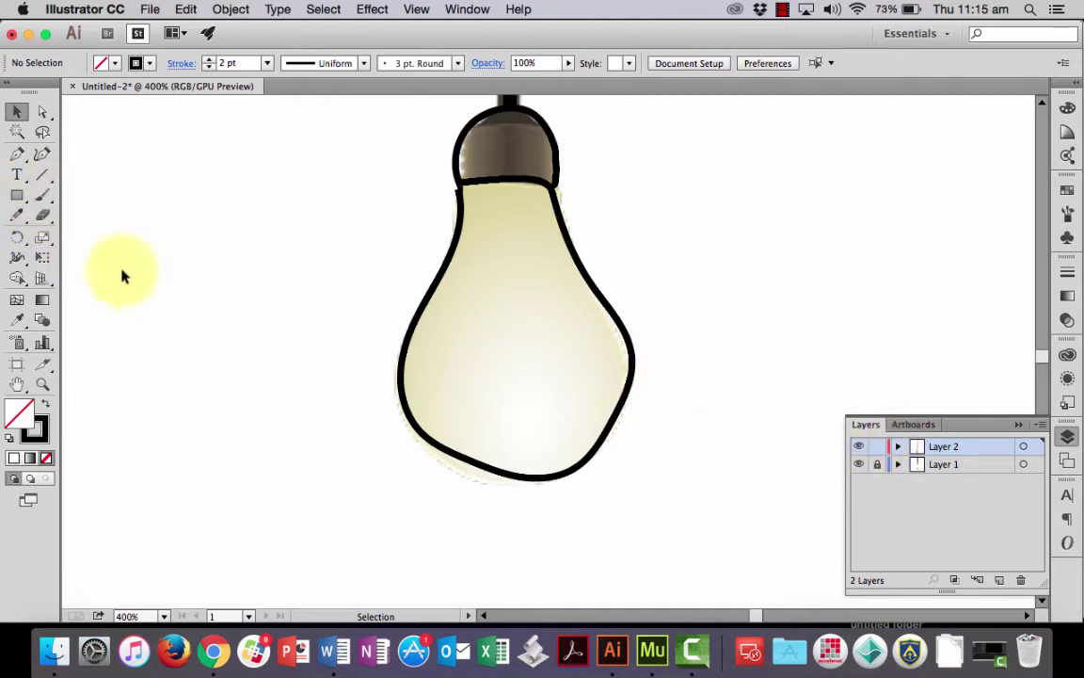
Draw five rays around the bulb: one below, two diagonal, two horizontal
left_click(17, 214)
left_click_drag(699, 477, 687, 293)
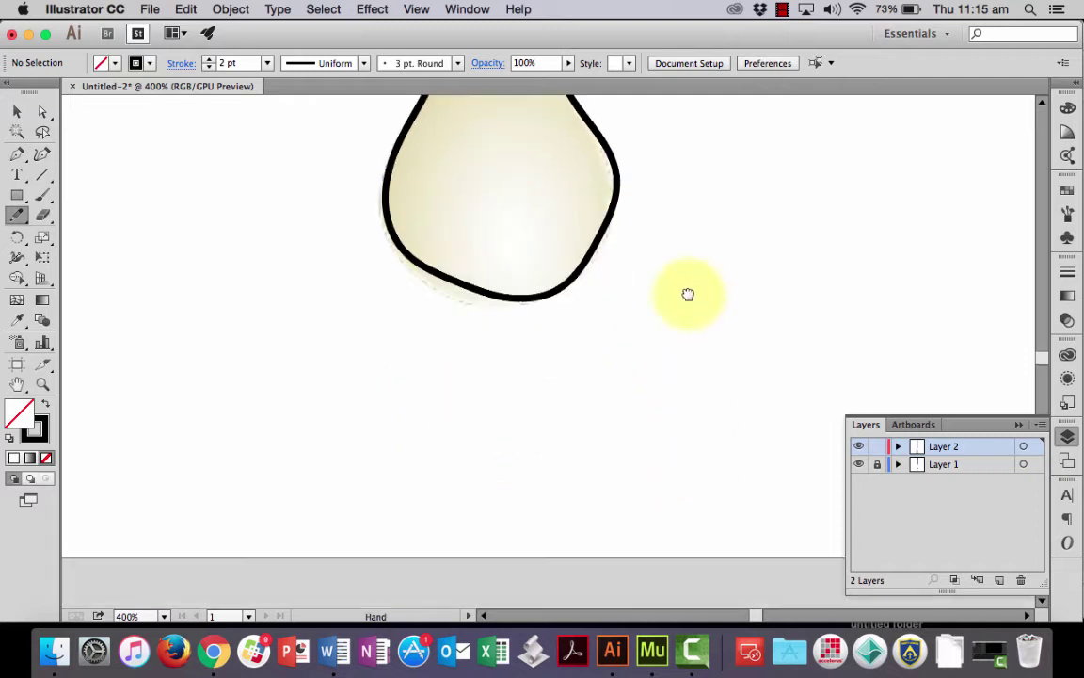
left_click_drag(515, 341, 516, 461)
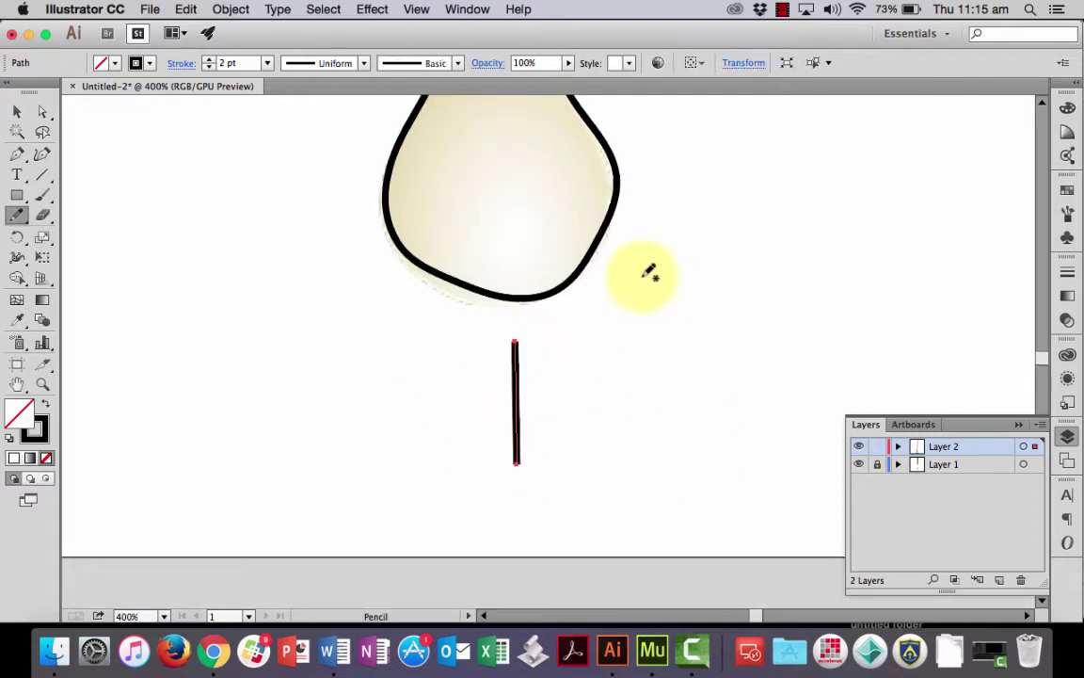
left_click_drag(643, 278, 774, 373)
left_click_drag(356, 293, 275, 347)
left_click_drag(451, 249, 517, 440)
left_click_drag(388, 358, 226, 359)
left_click_drag(738, 370, 852, 370)
Hide and delete Layer 1 with the bulb image, then zoom out to 100%
scroll(961, 339, "down", 4)
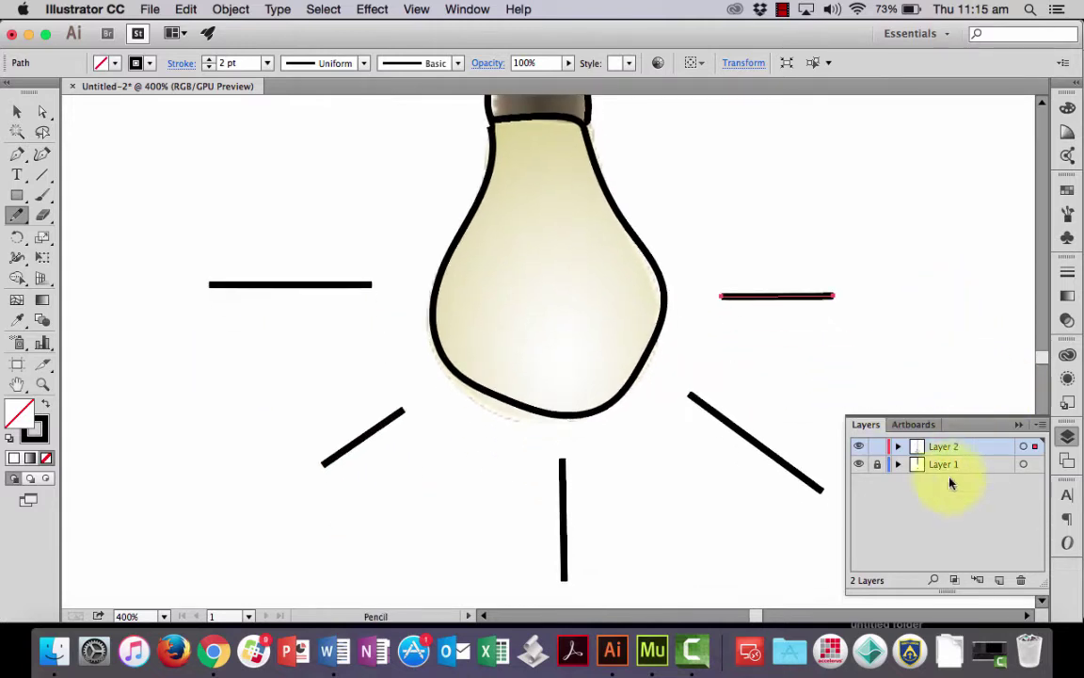
left_click(860, 463)
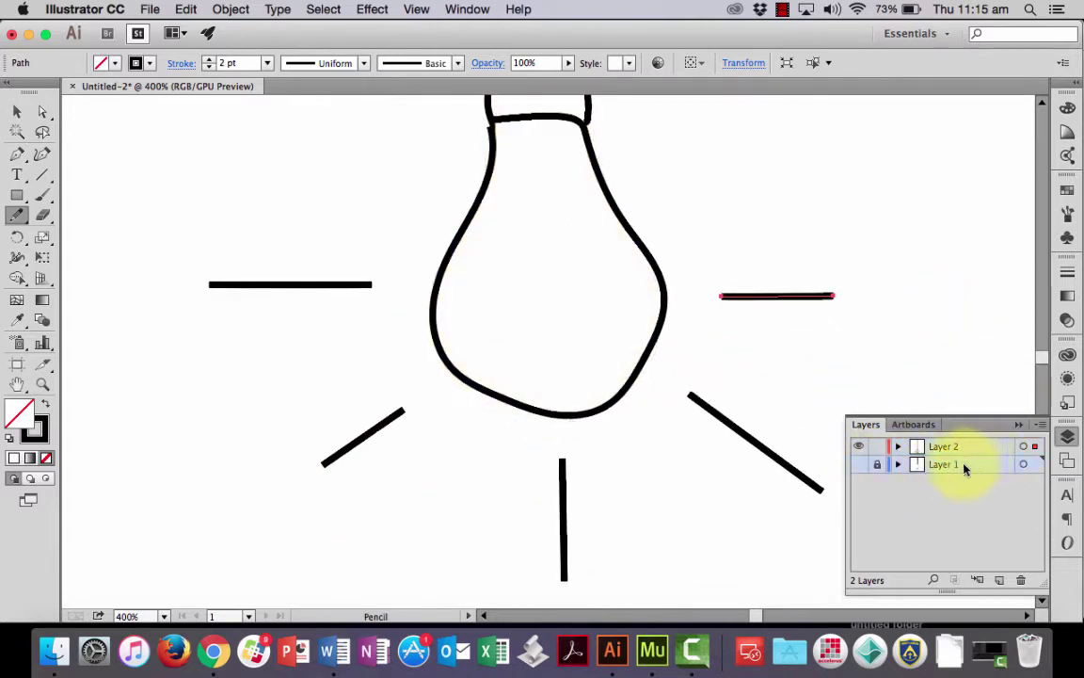
left_click(1020, 580)
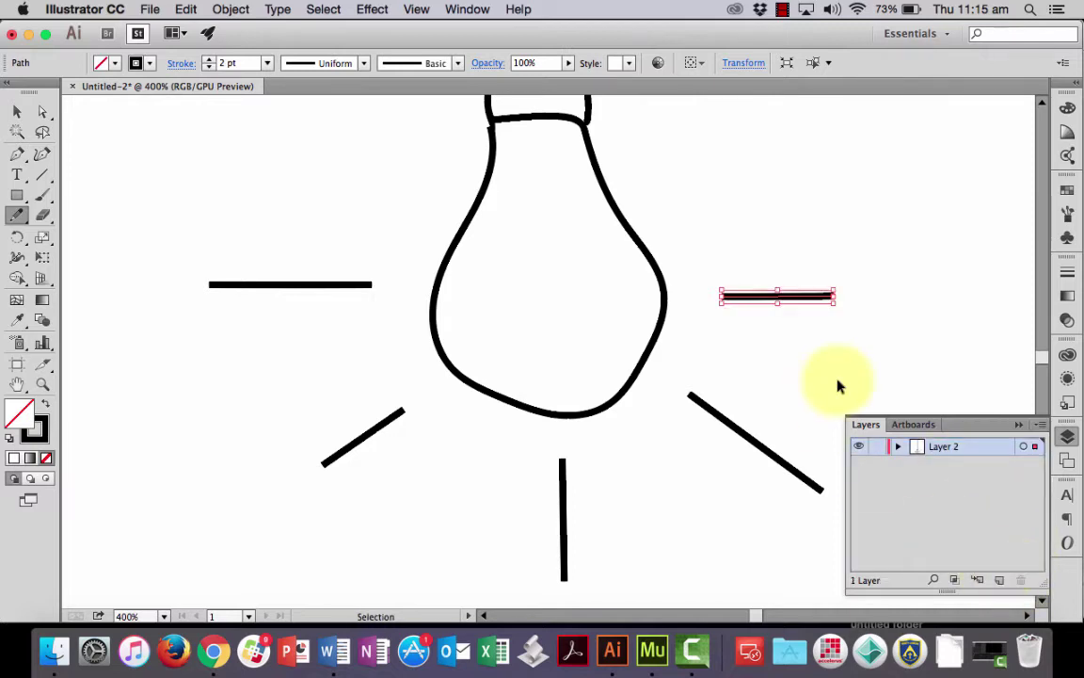
key("super+minus")
key("super+minus")
key("super+minus")
key("super+minus")
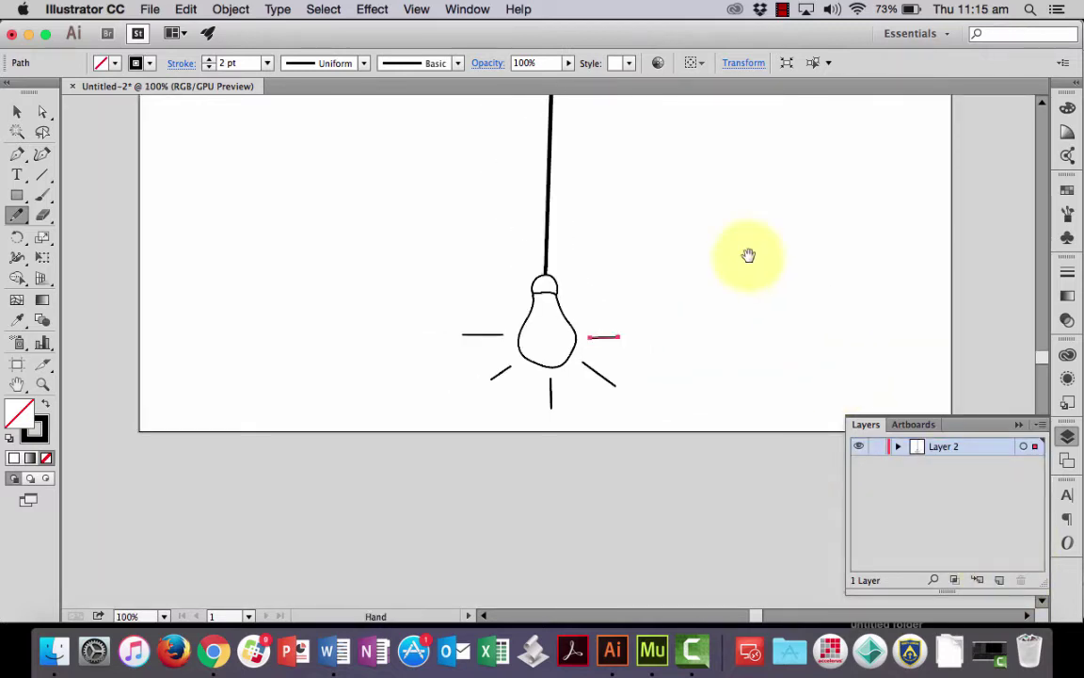
left_click_drag(737, 260, 714, 291)
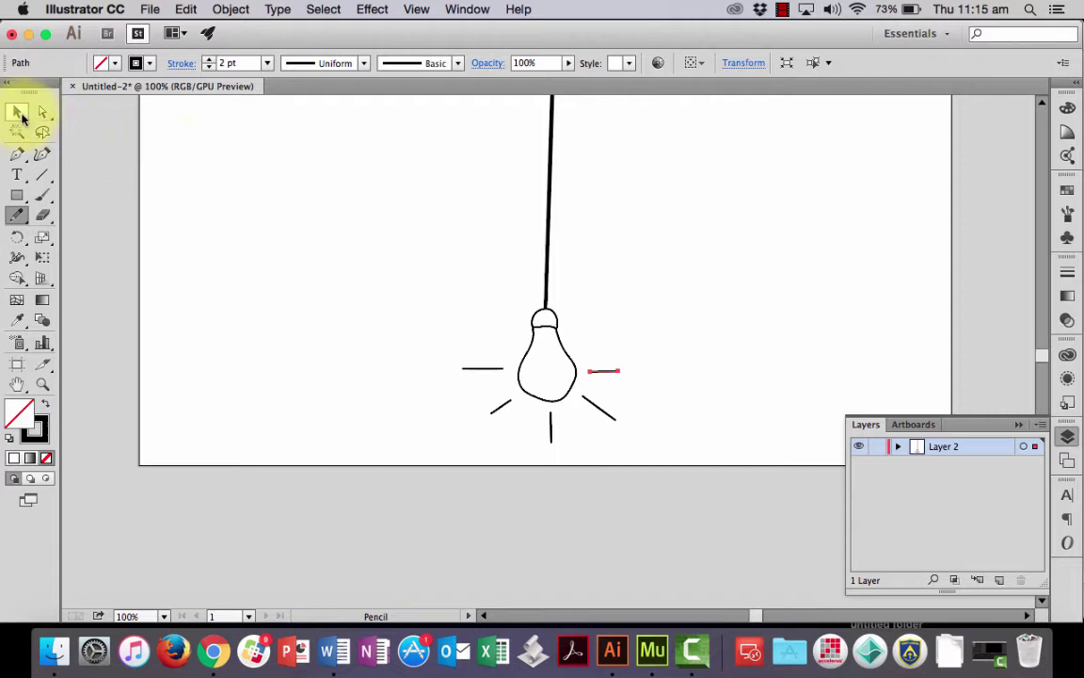
Draw a circle beside the bulb with the Ellipse tool
left_click(19, 112)
left_click(641, 254)
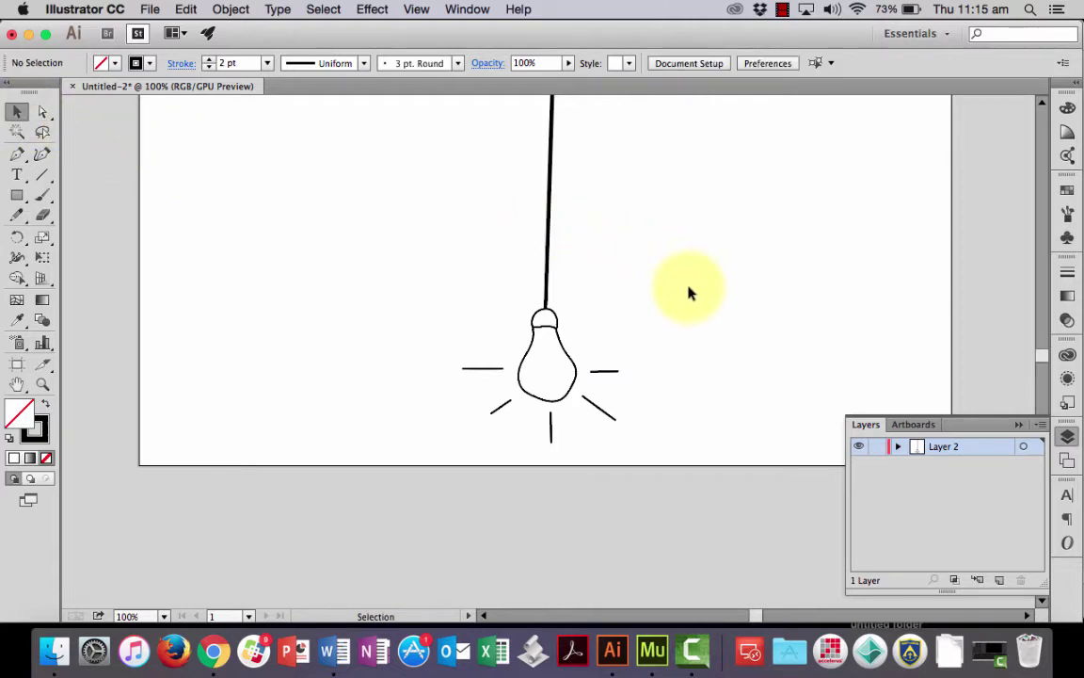
left_click_drag(17, 194, 93, 236)
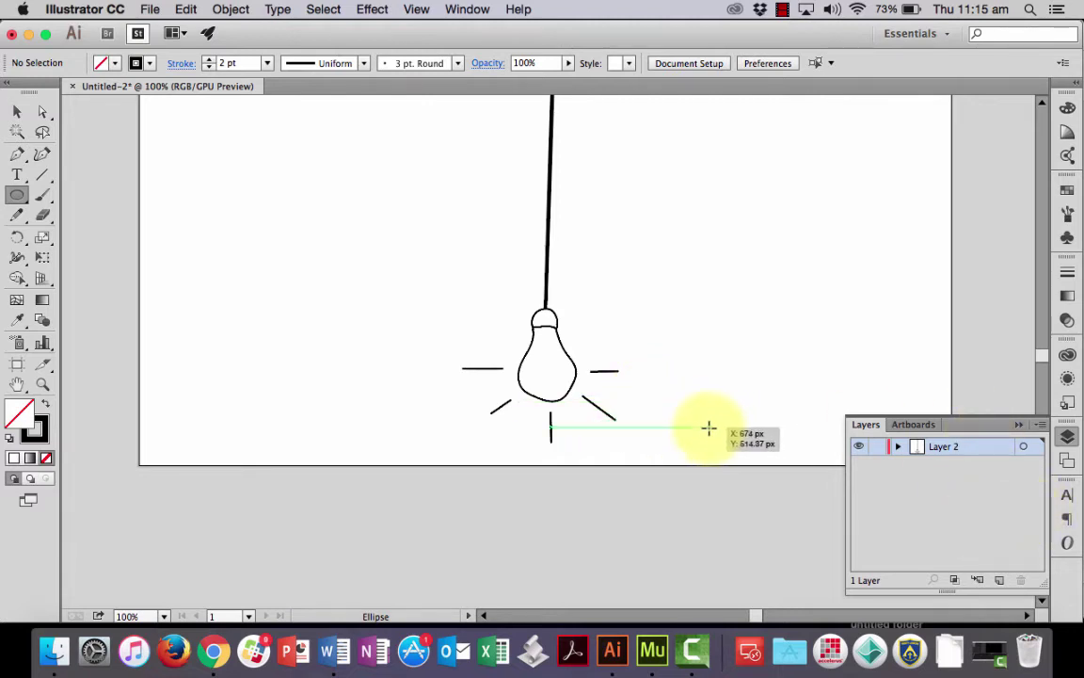
left_click_drag(712, 428, 568, 327)
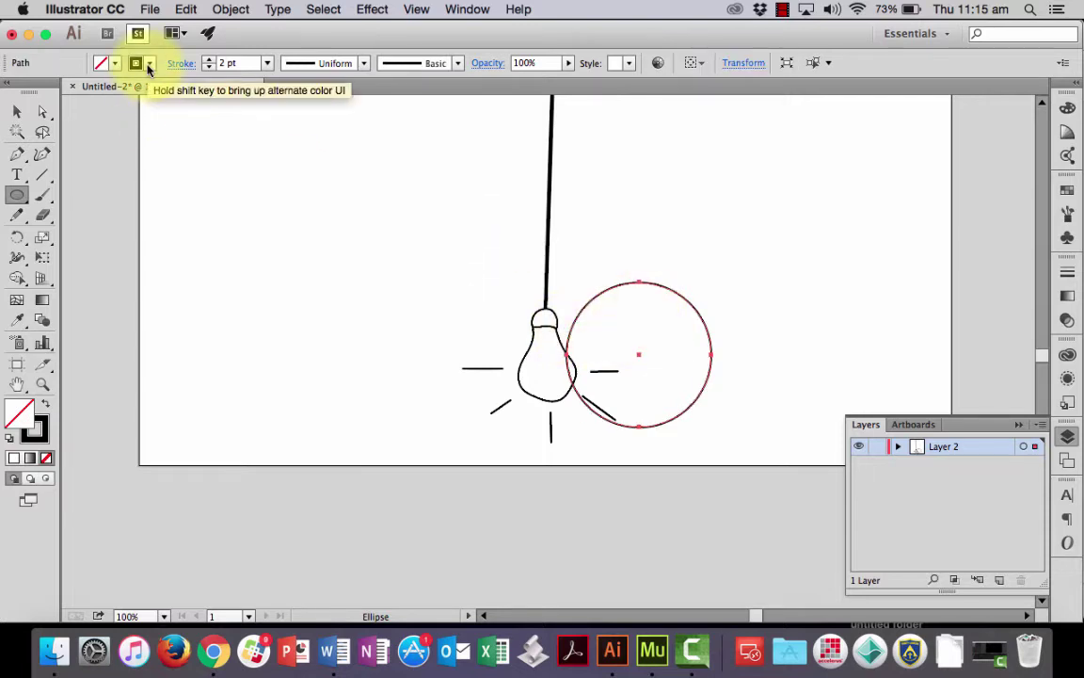
Give the circle no stroke and an RGB Yellow fill
left_click(147, 67)
left_click(9, 95)
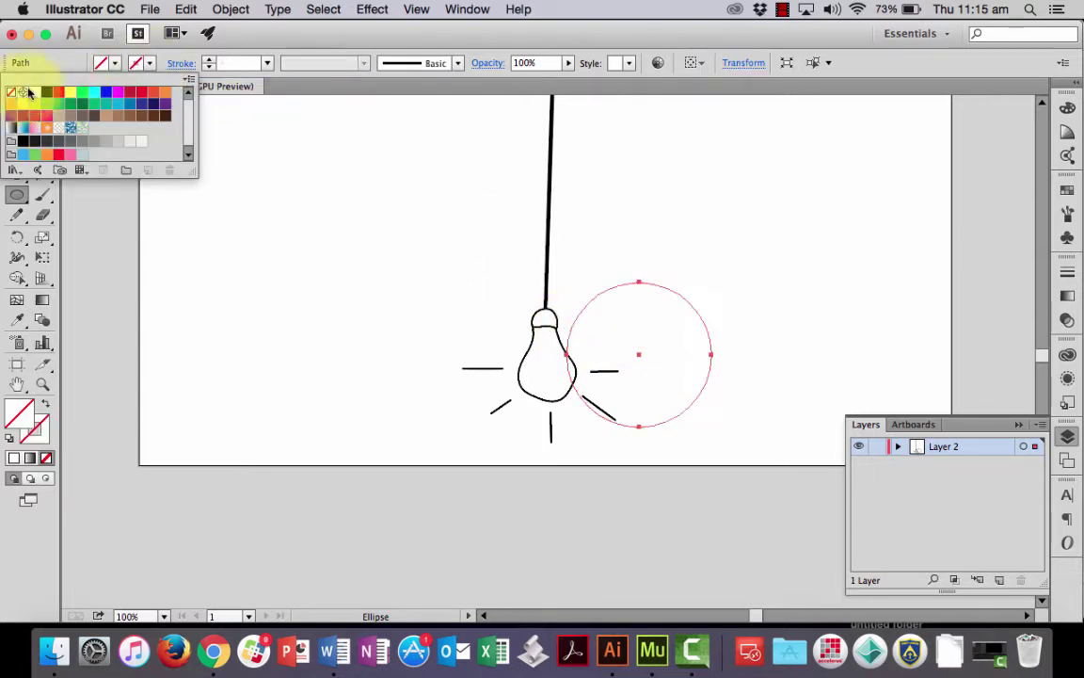
left_click(107, 55)
left_click(113, 63)
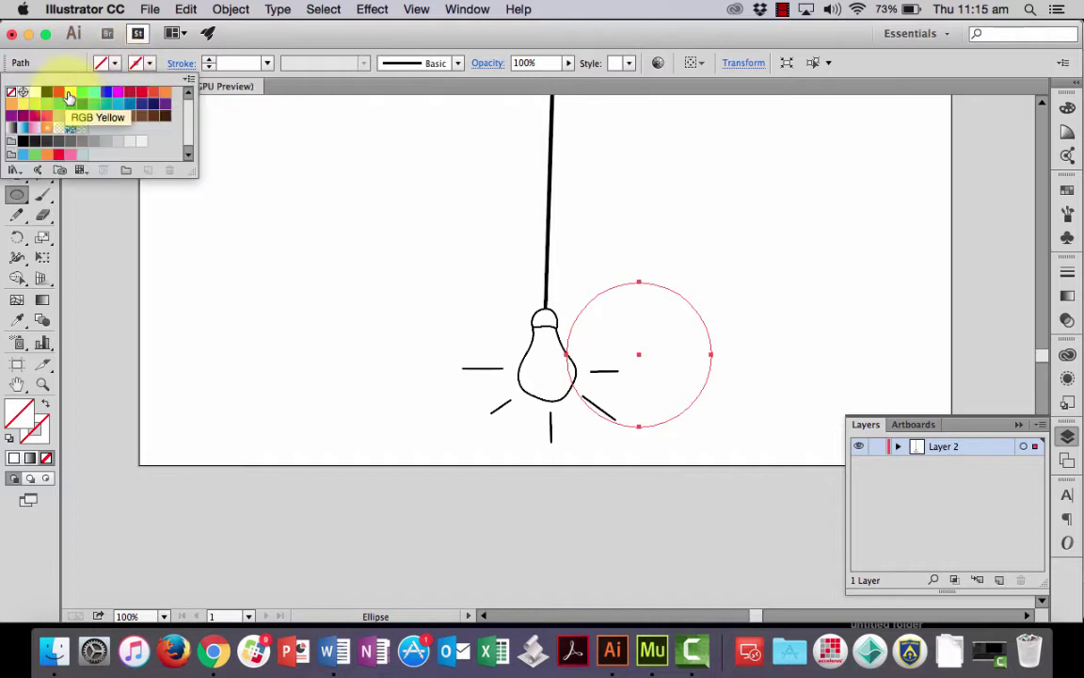
left_click(70, 92)
key("Escape")
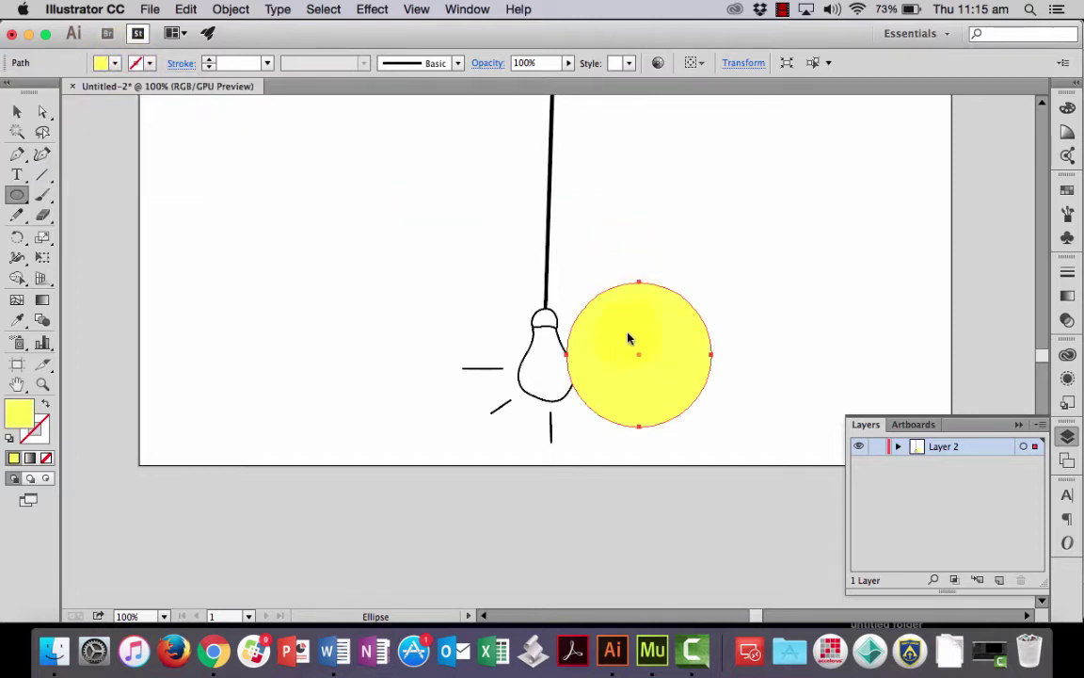
left_click(16, 111)
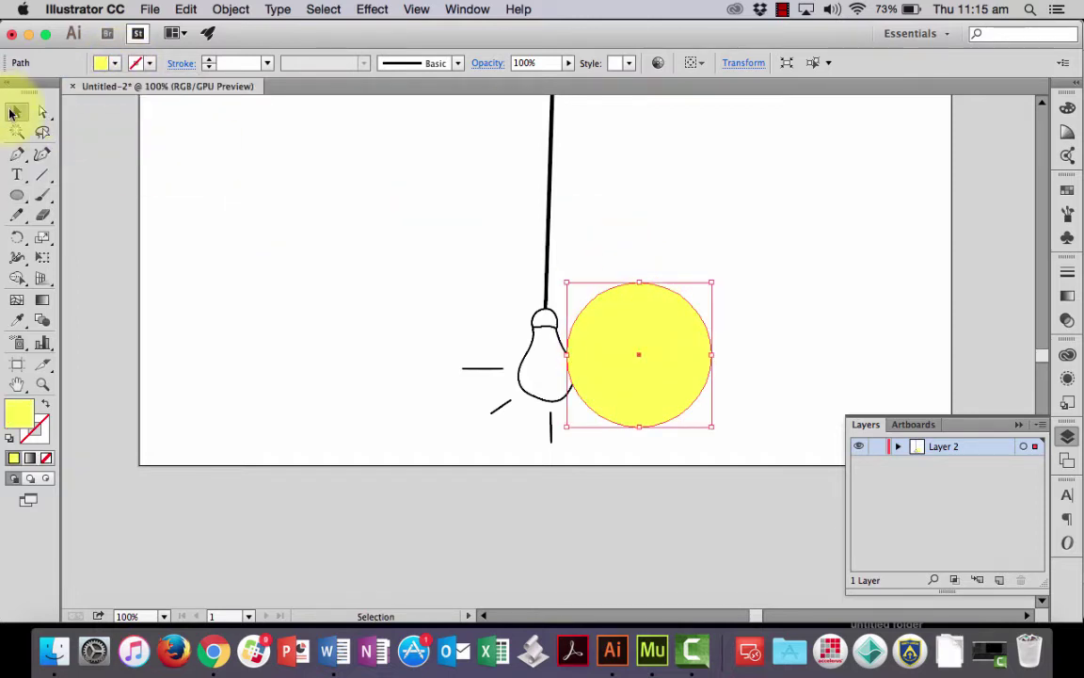
Move the yellow circle over the bulb and send it to the back
left_click_drag(640, 327, 561, 350)
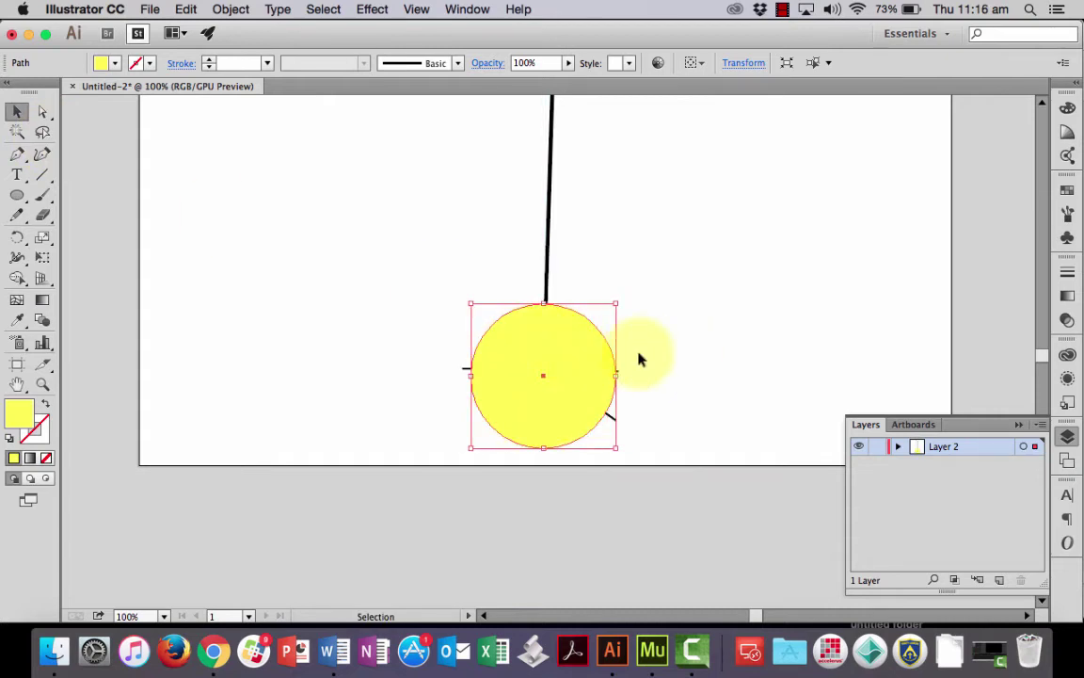
right_click(576, 347)
mouse_move(689, 579)
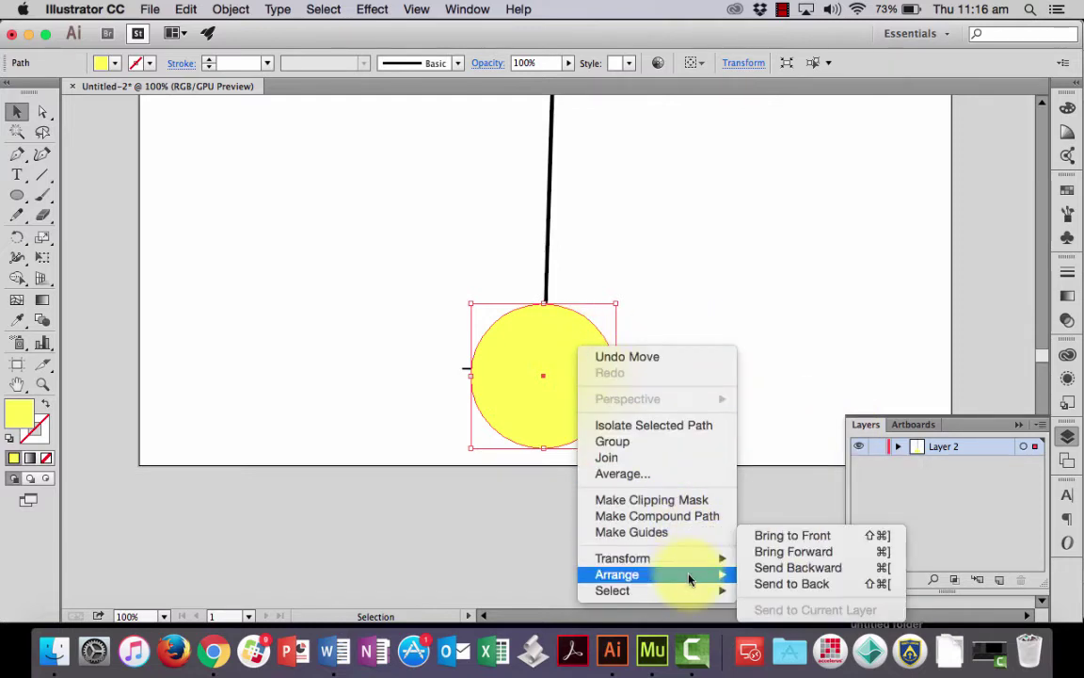
left_click(828, 586)
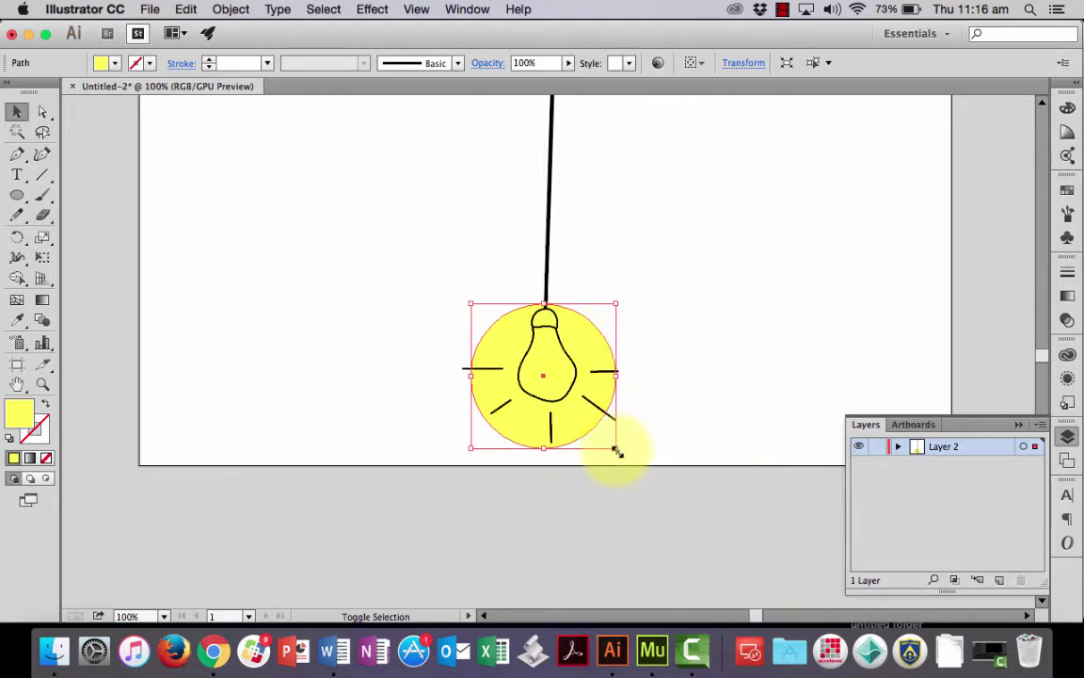
Enlarge the yellow circle and centre it behind the bulb as a glow
left_click_drag(616, 450, 569, 430)
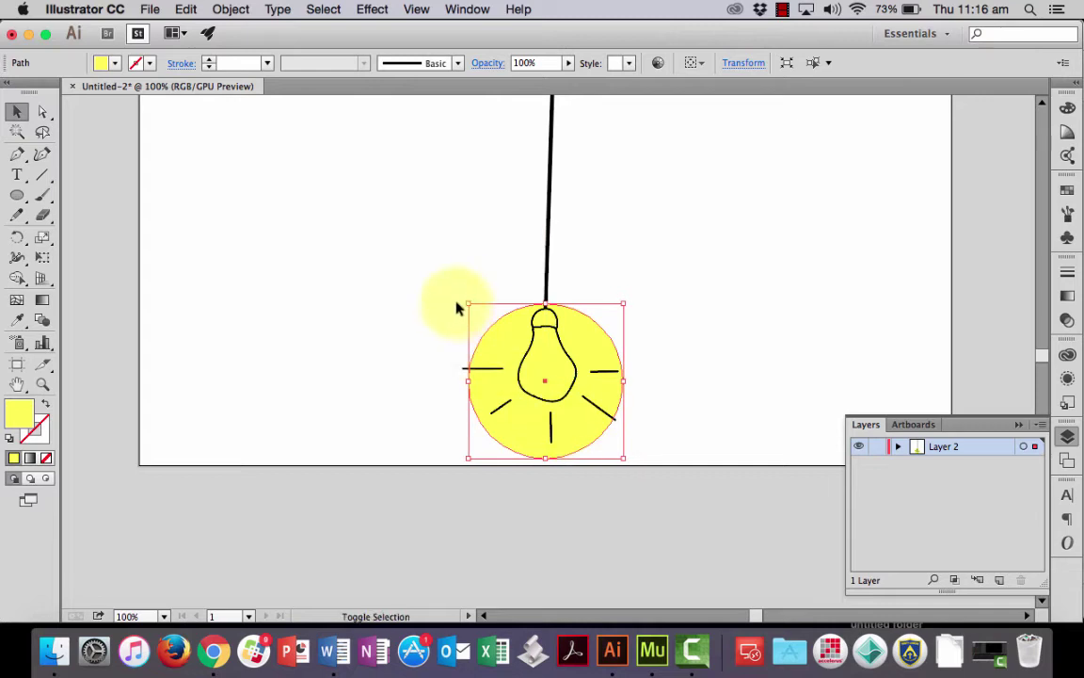
left_click_drag(541, 357, 529, 346)
left_click(716, 363)
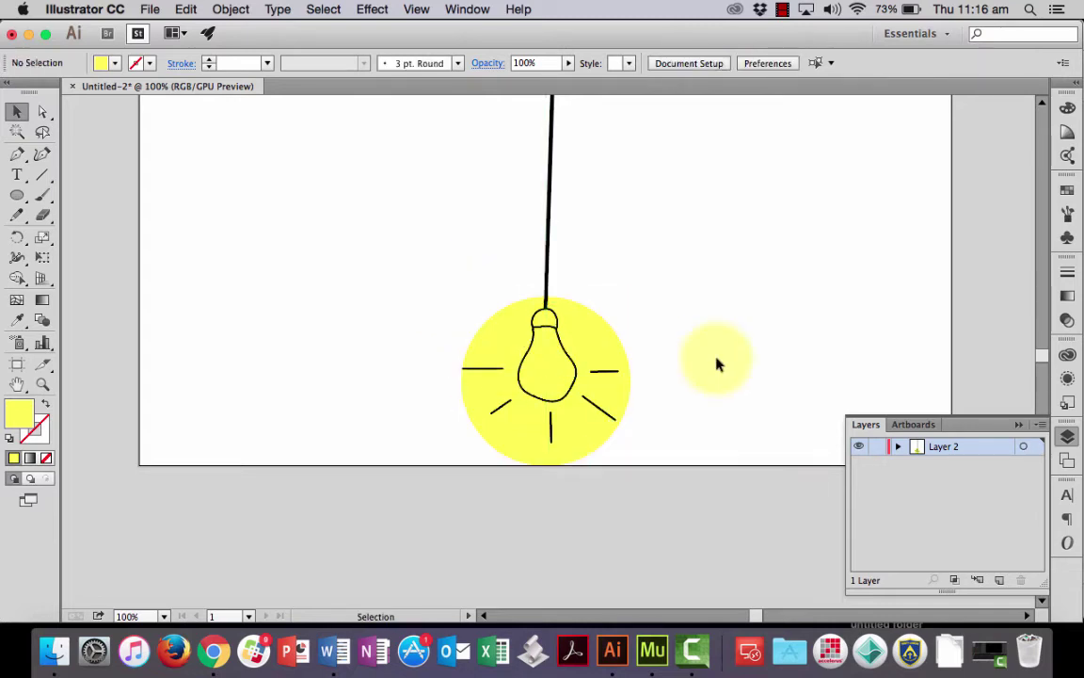
scroll(699, 353, "up", 3)
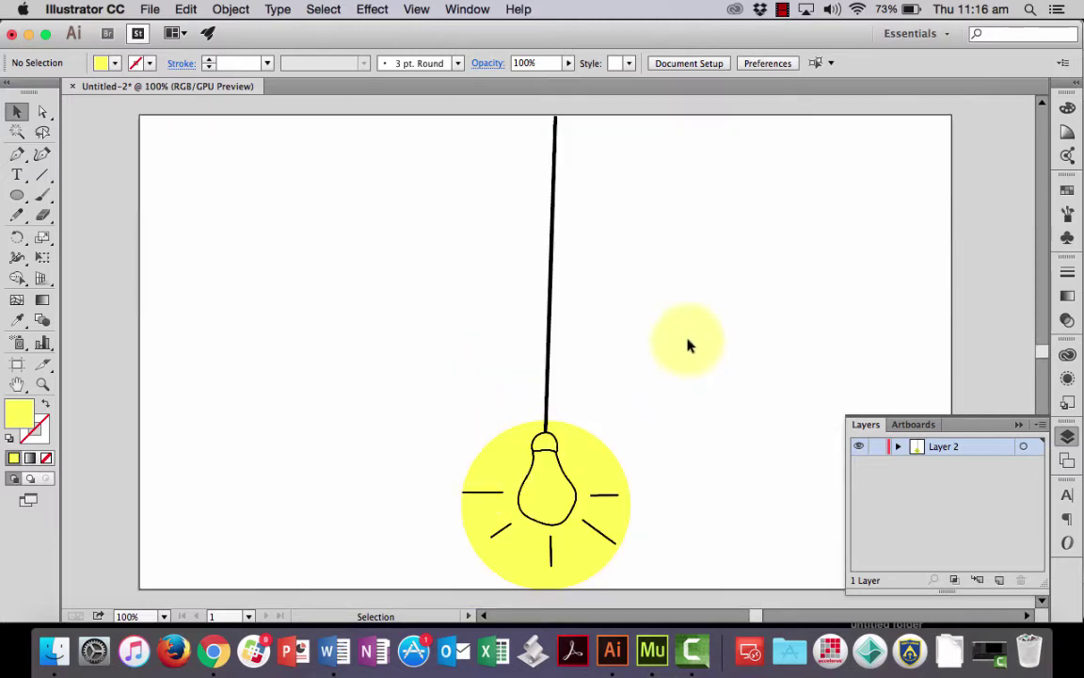
scroll(688, 346, "up", 2)
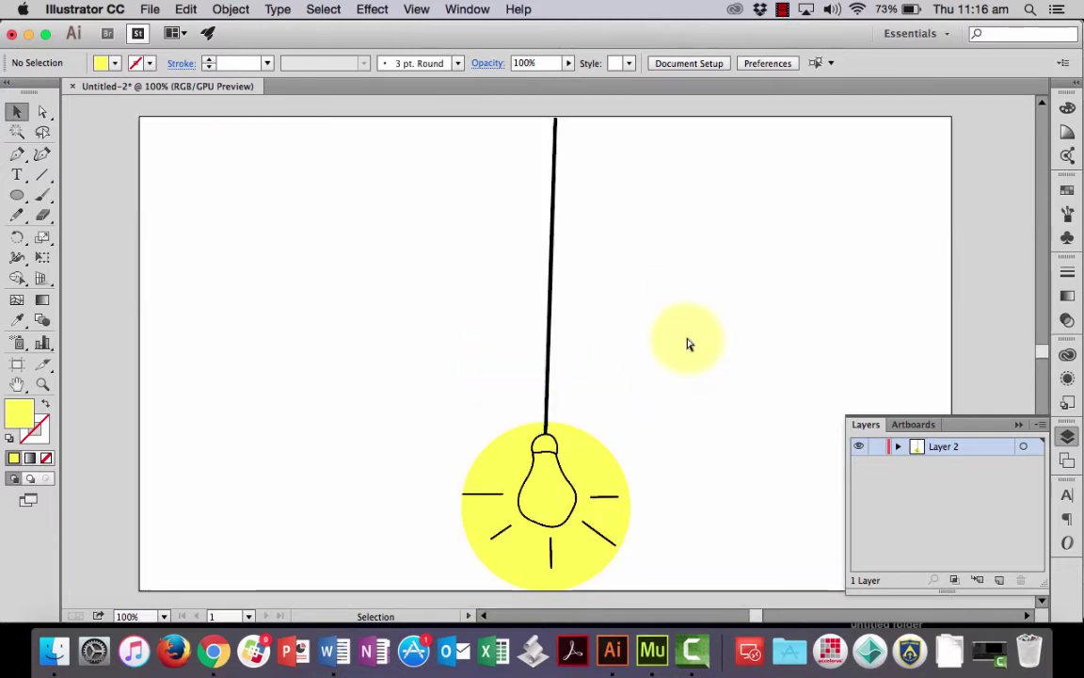
Save the drawing as lightglobe.ai in the Adobe Muse folder, accepting the default Illustrator Options
key("super+s")
left_click(329, 208)
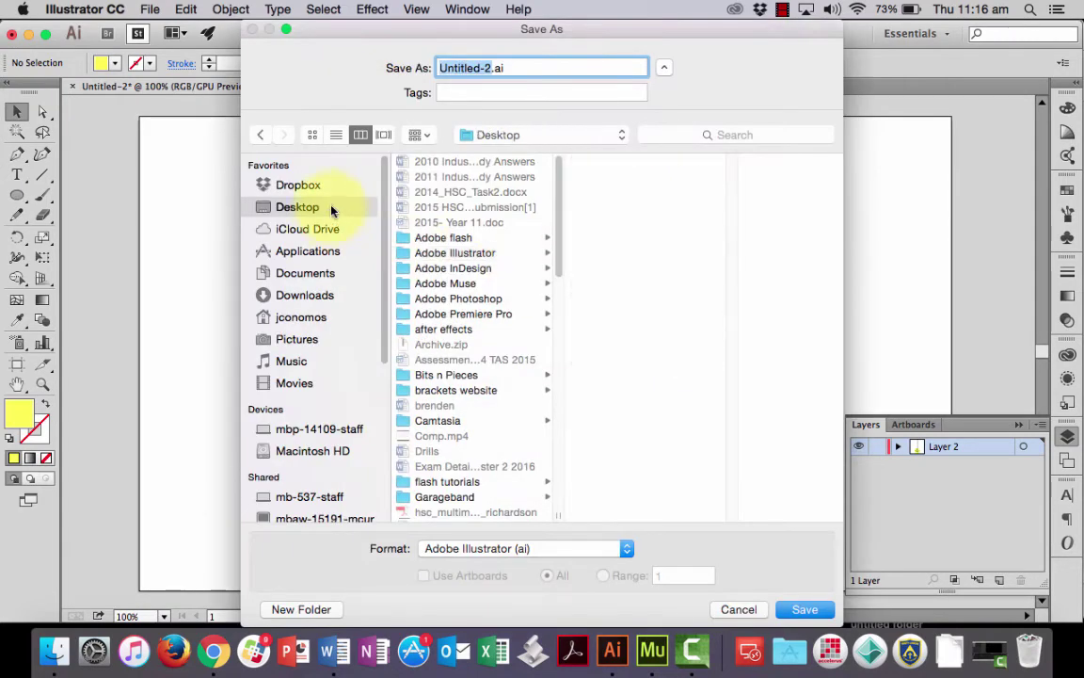
type("lightglobe")
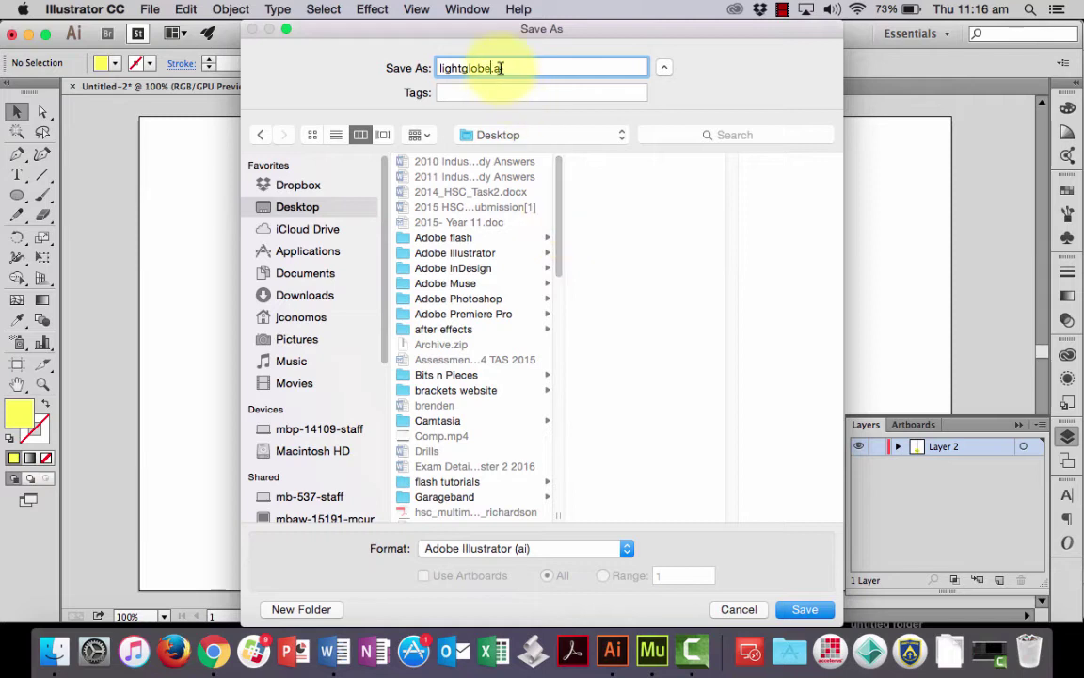
scroll(562, 179, "down", 2)
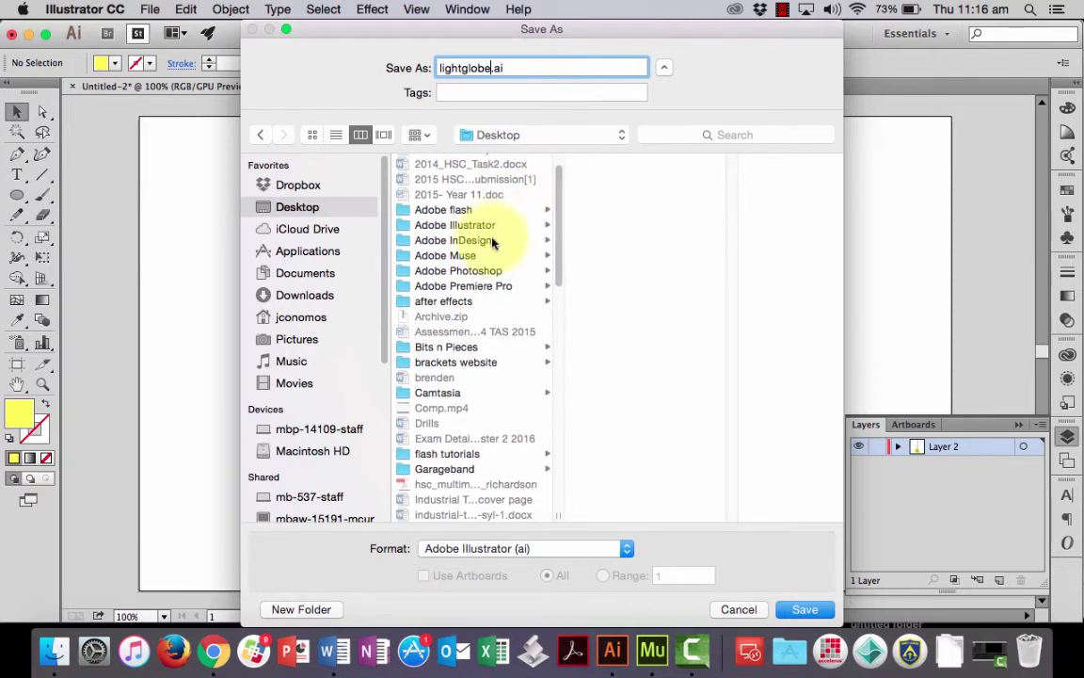
left_click(484, 257)
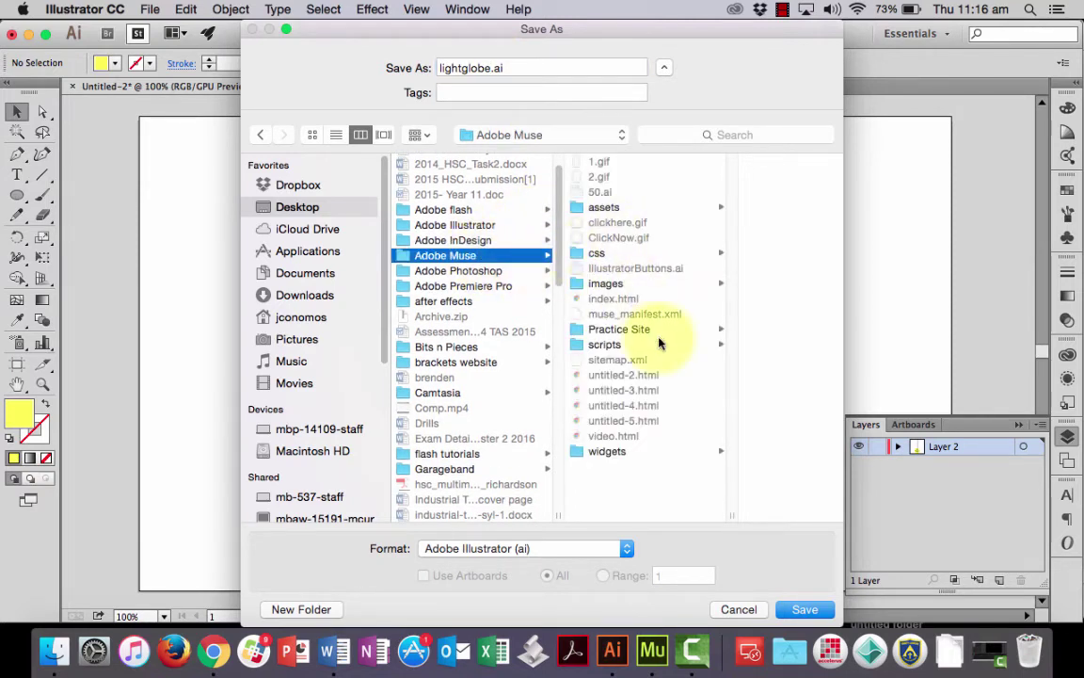
left_click(804, 610)
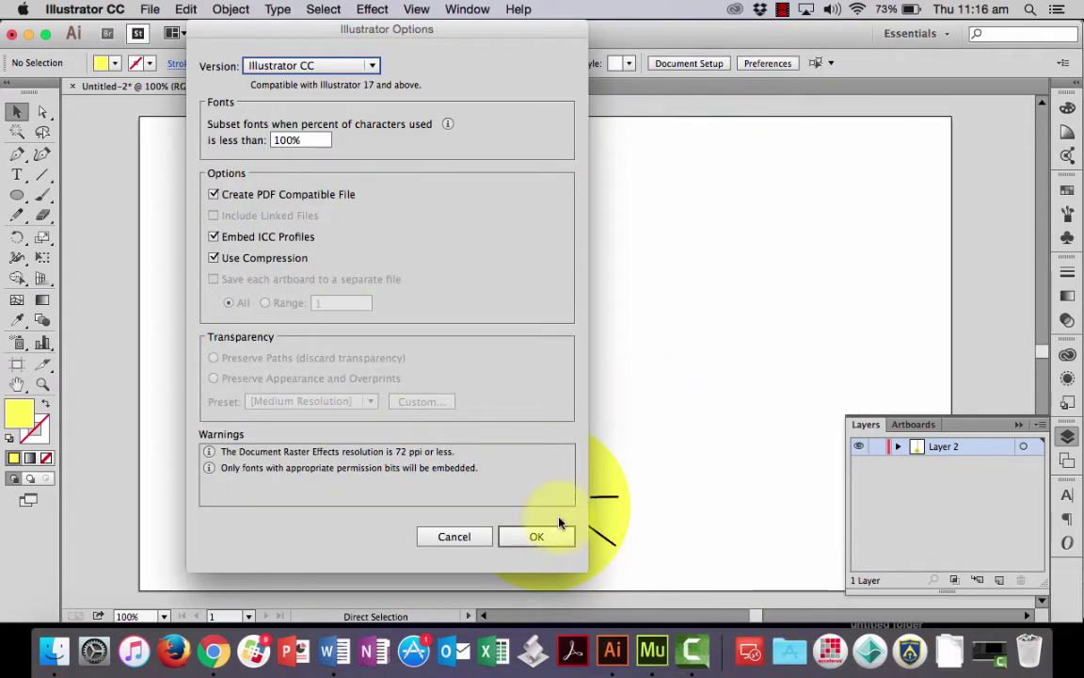
left_click(553, 532)
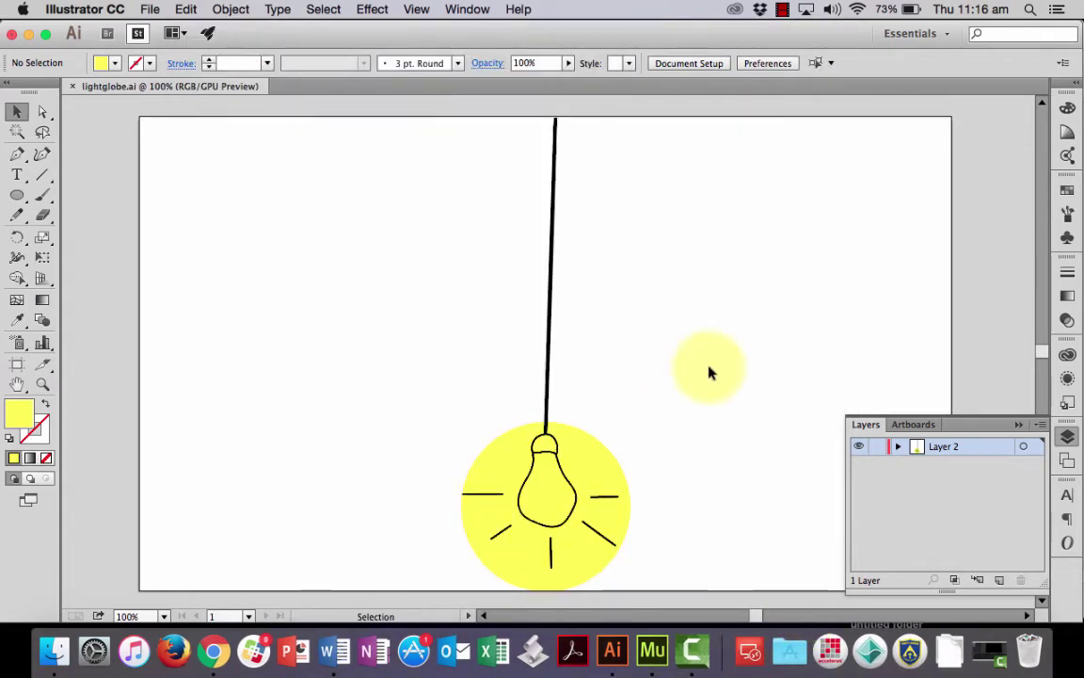
In Muse, use File > Place to choose lightglobe.ai from the Adobe Muse folder
left_click(645, 654)
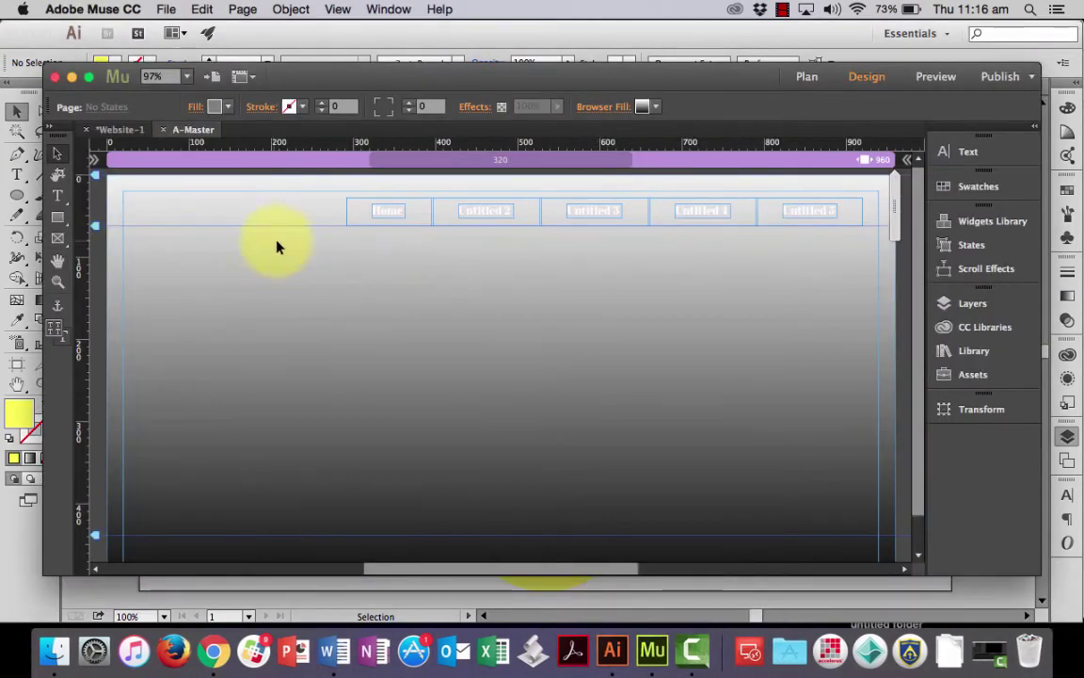
left_click(165, 9)
left_click(193, 179)
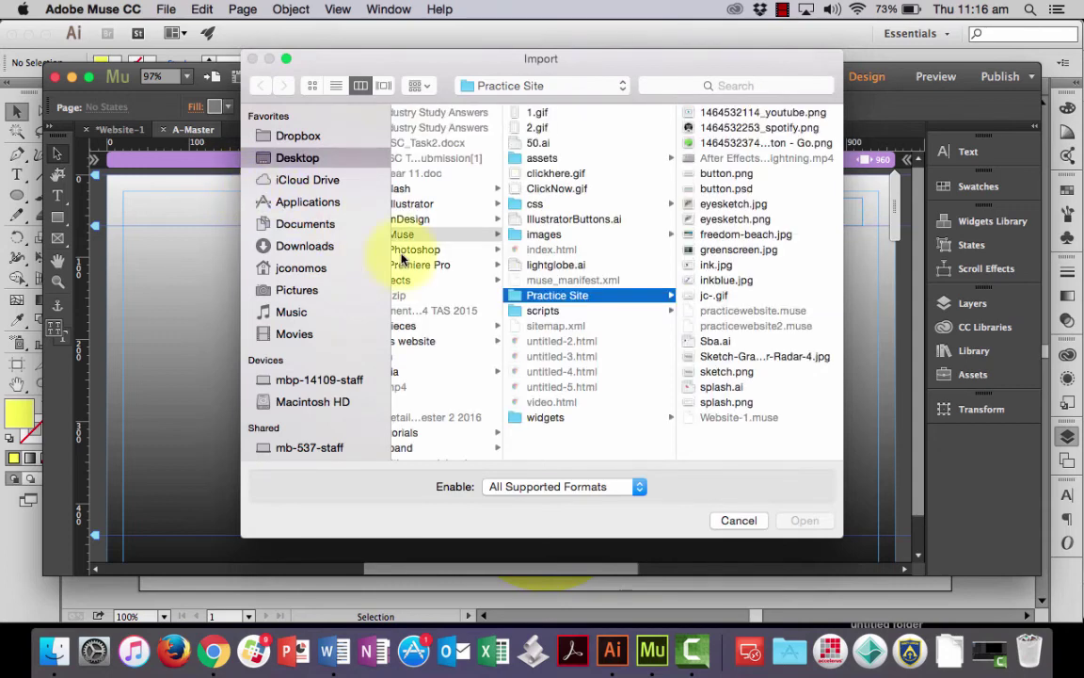
left_click(565, 265)
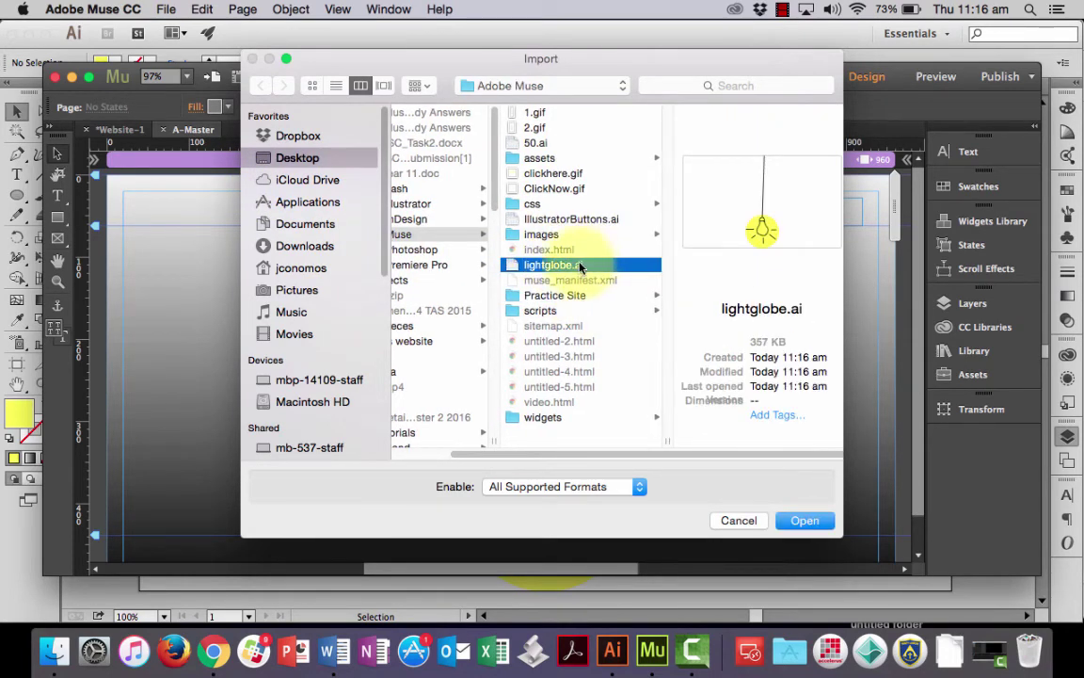
left_click(805, 520)
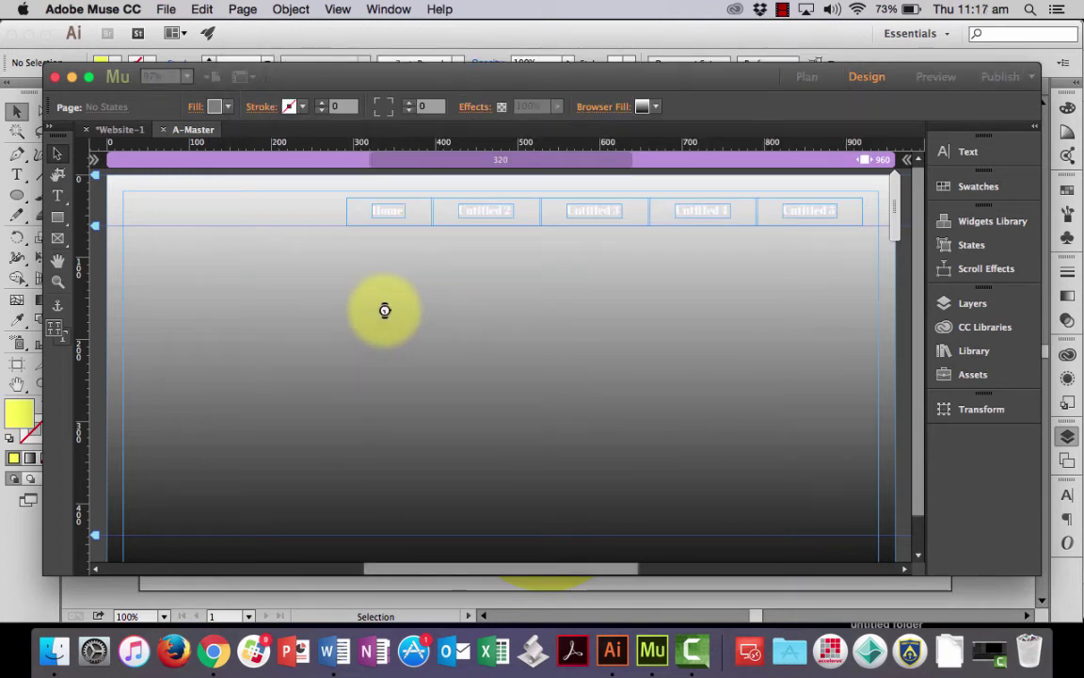
Drop the light-bulb graphic onto the A-Master page and shrink its frame
left_click_drag(355, 353, 323, 261)
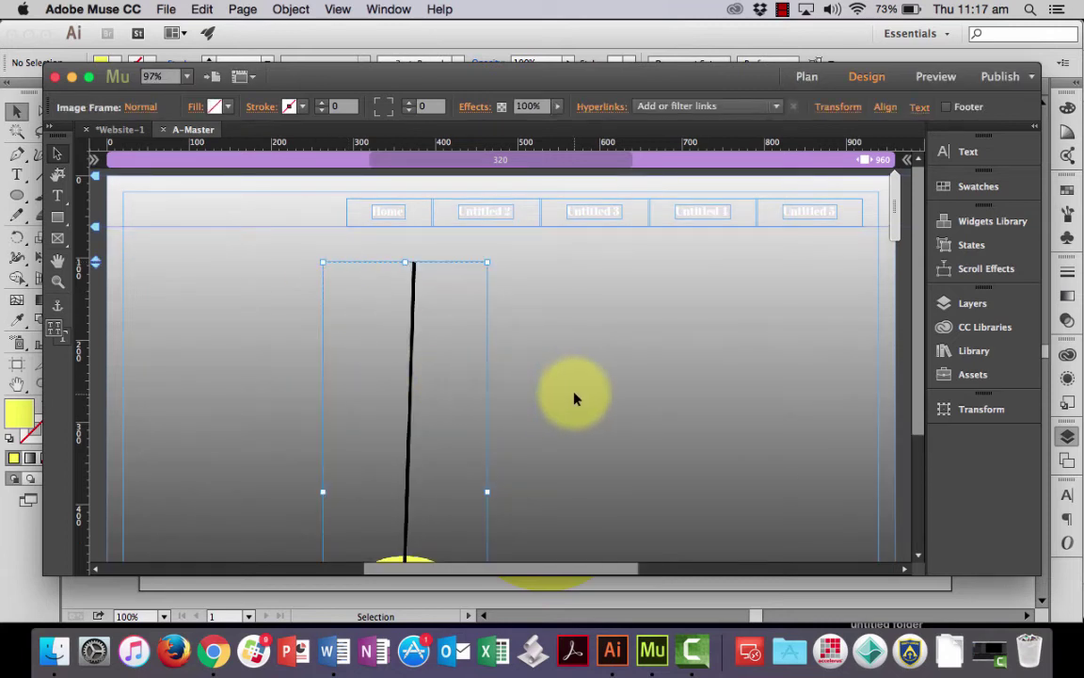
scroll(508, 376, "down", 1)
scroll(405, 377, "down", 2)
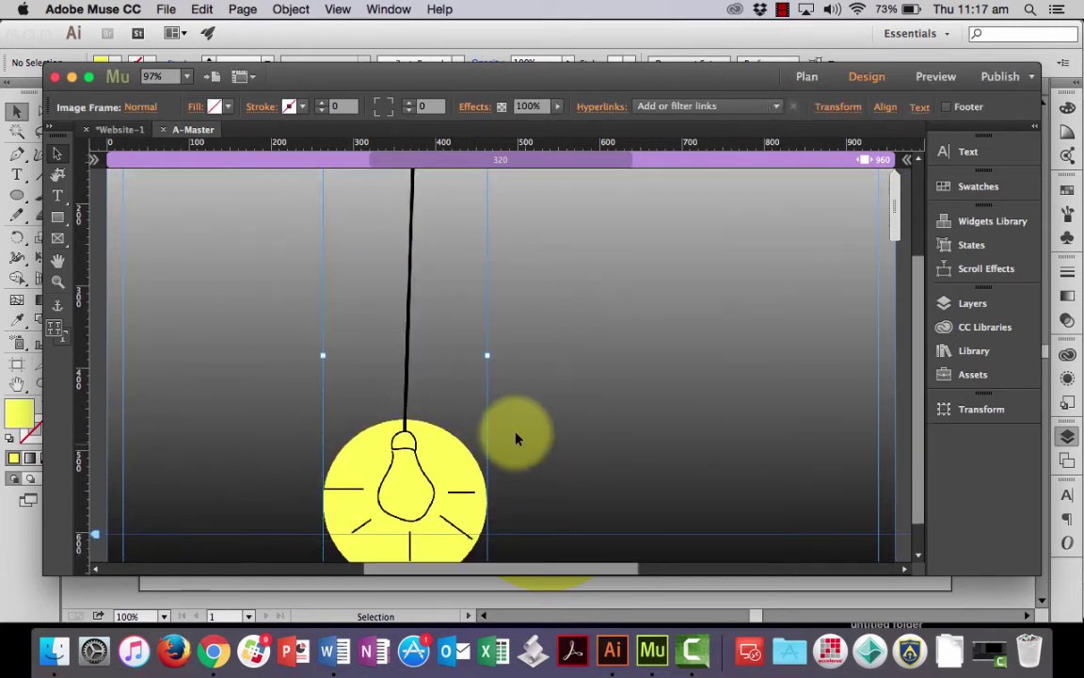
scroll(513, 442, "down", 1)
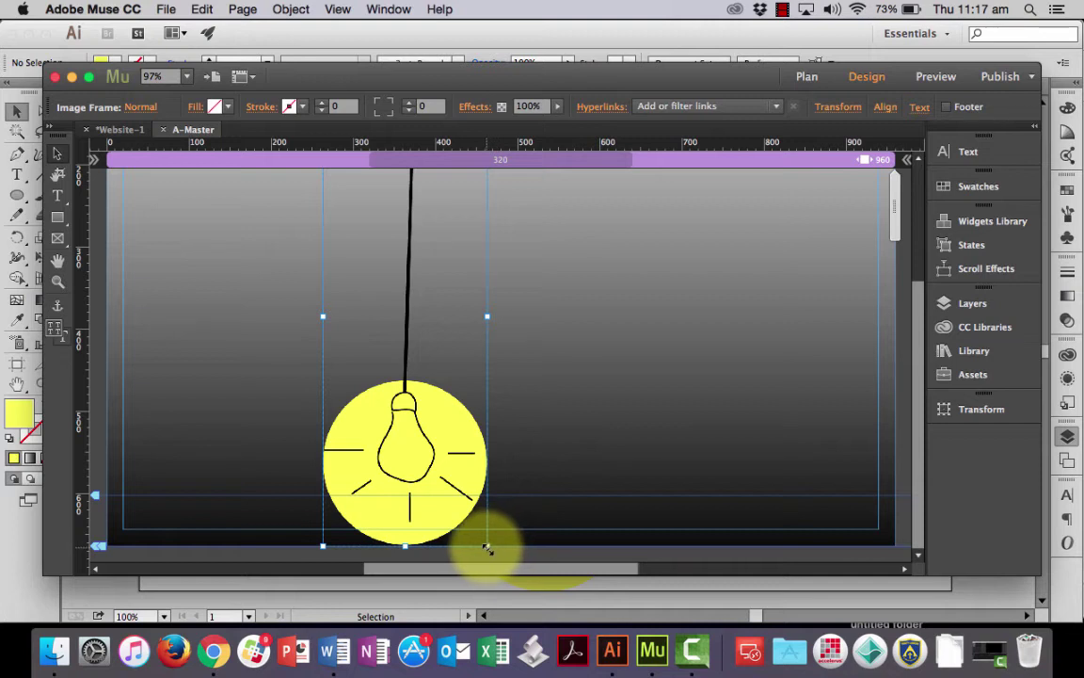
left_click_drag(486, 545, 407, 368)
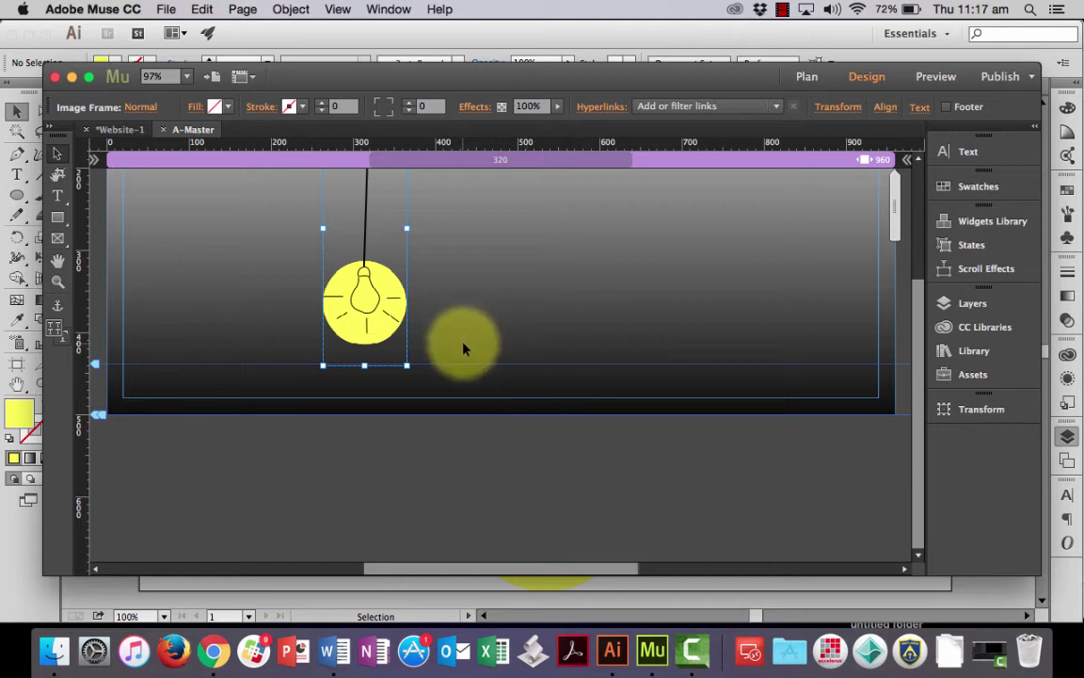
Move the bulb up to hang just below the navigation bar and deselect it
scroll(463, 348, "up", 1)
scroll(463, 349, "up", 5)
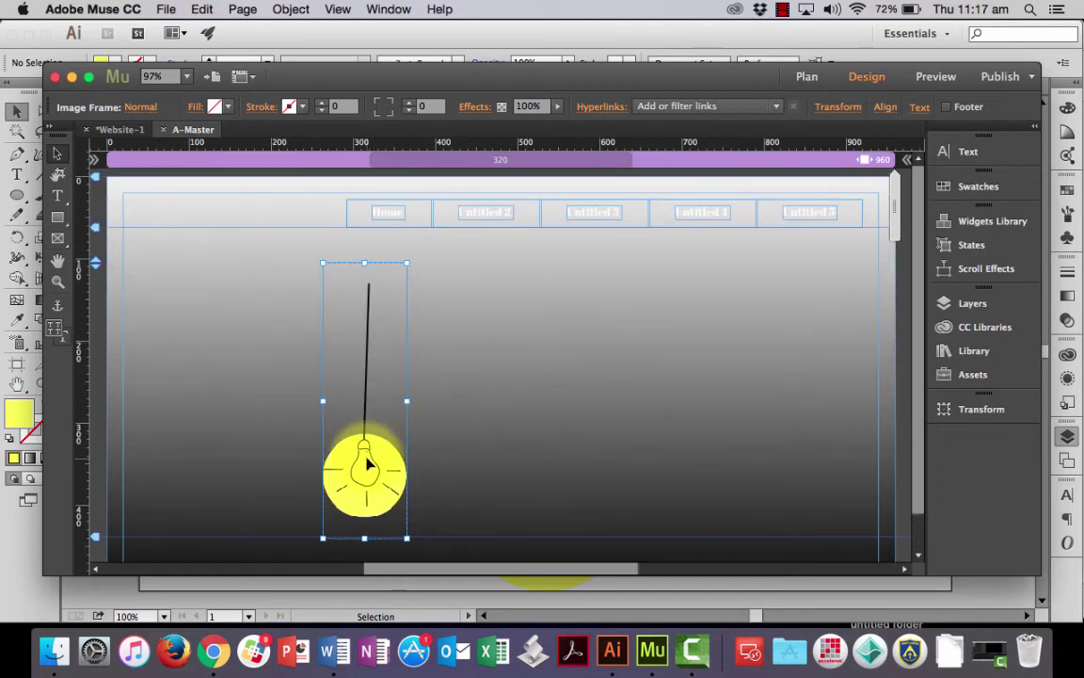
left_click_drag(369, 464, 500, 360)
left_click(595, 352)
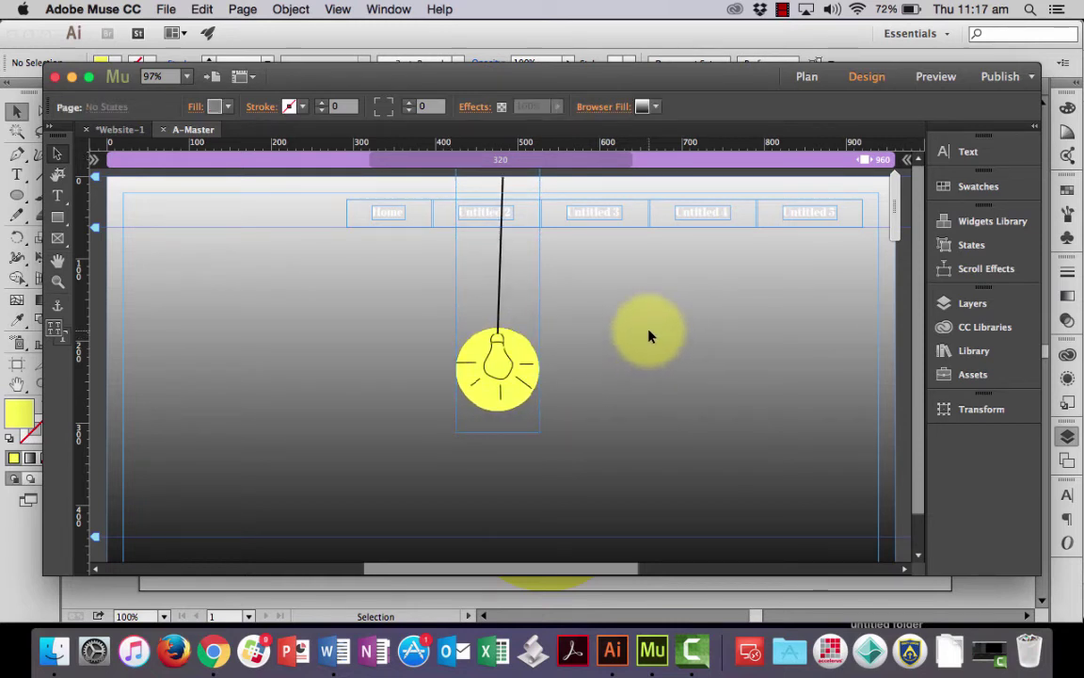
Preview the A-Master page in Chrome to check the hanging bulb, then return to Muse
key("super+shift+e")
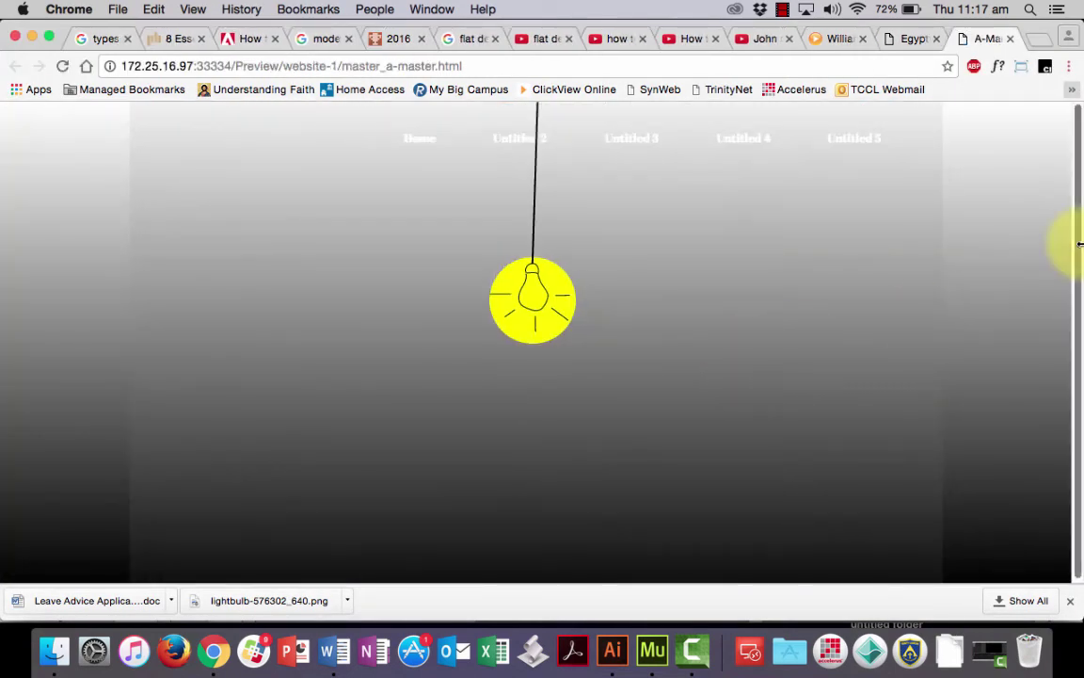
mouse_move(1073, 245)
left_mouse_down()
mouse_move(883, 258)
mouse_move(402, 259)
mouse_move(297, 247)
mouse_move(324, 234)
mouse_move(489, 232)
mouse_move(1076, 234)
left_mouse_up()
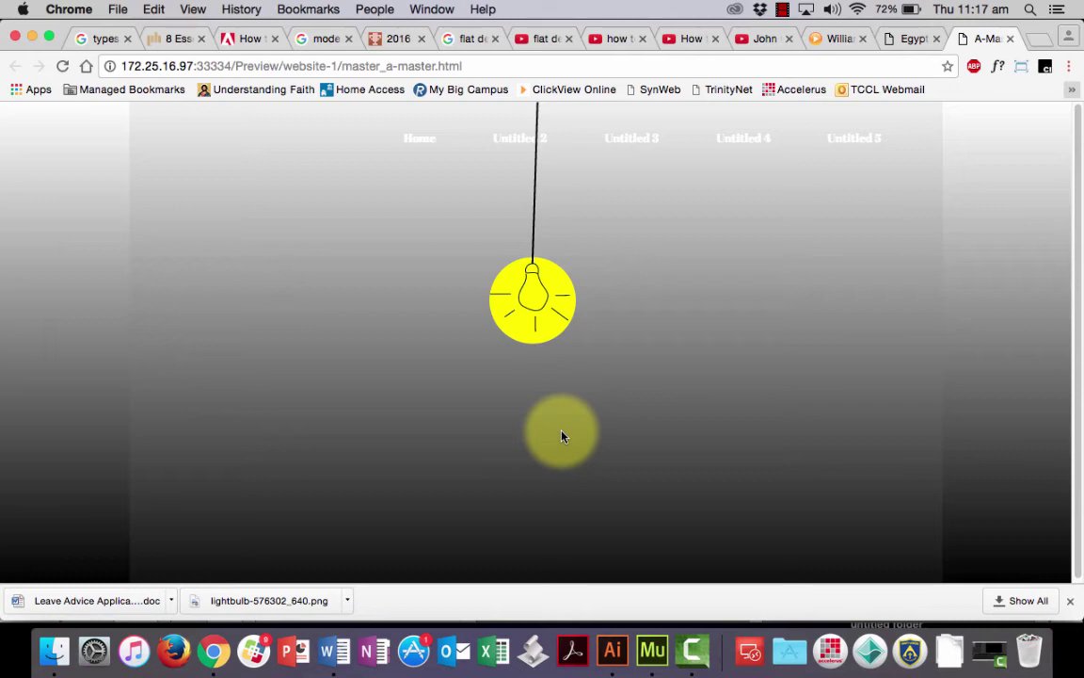
left_click(653, 652)
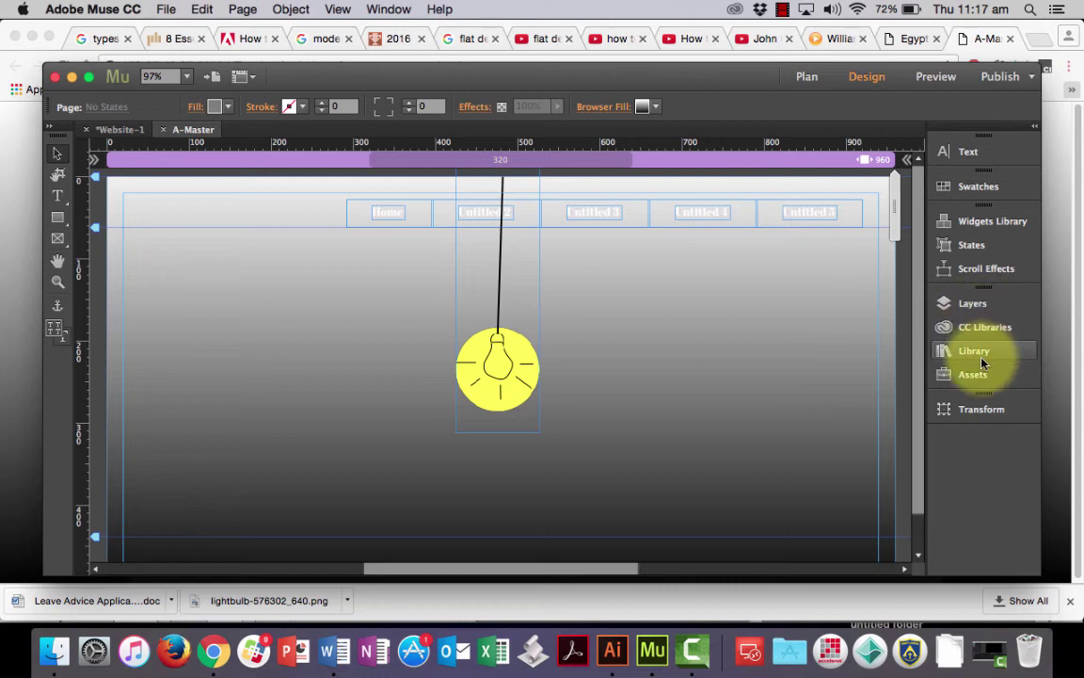
Choose Edit Original on lightglobe.ai in the Assets panel to open it in Illustrator
left_click(979, 376)
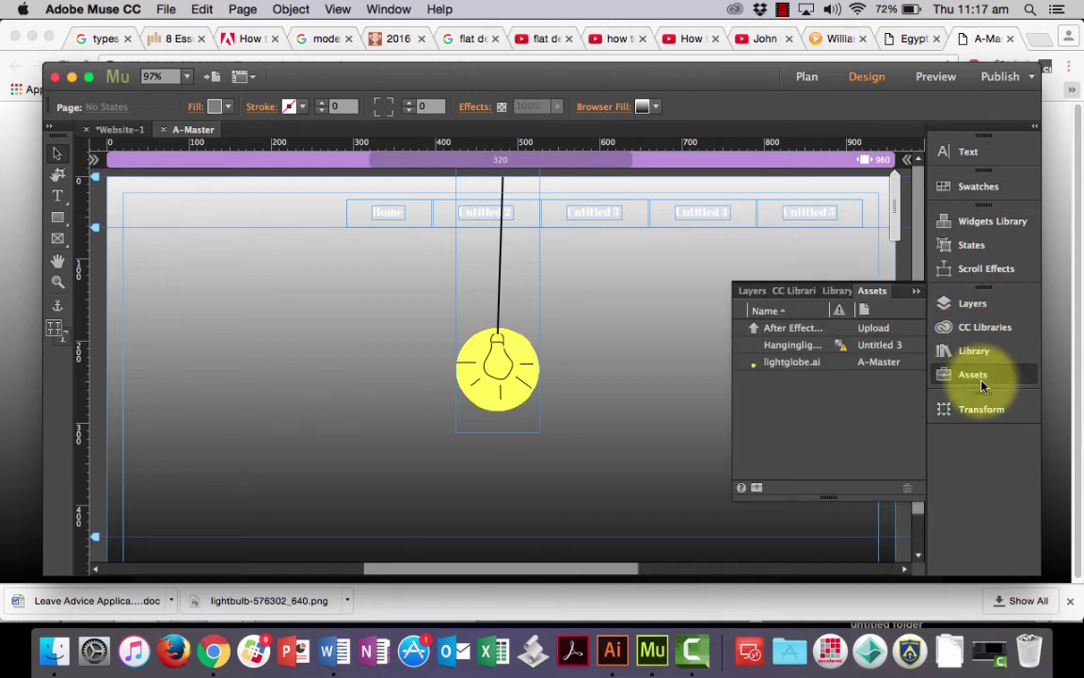
left_click(816, 368)
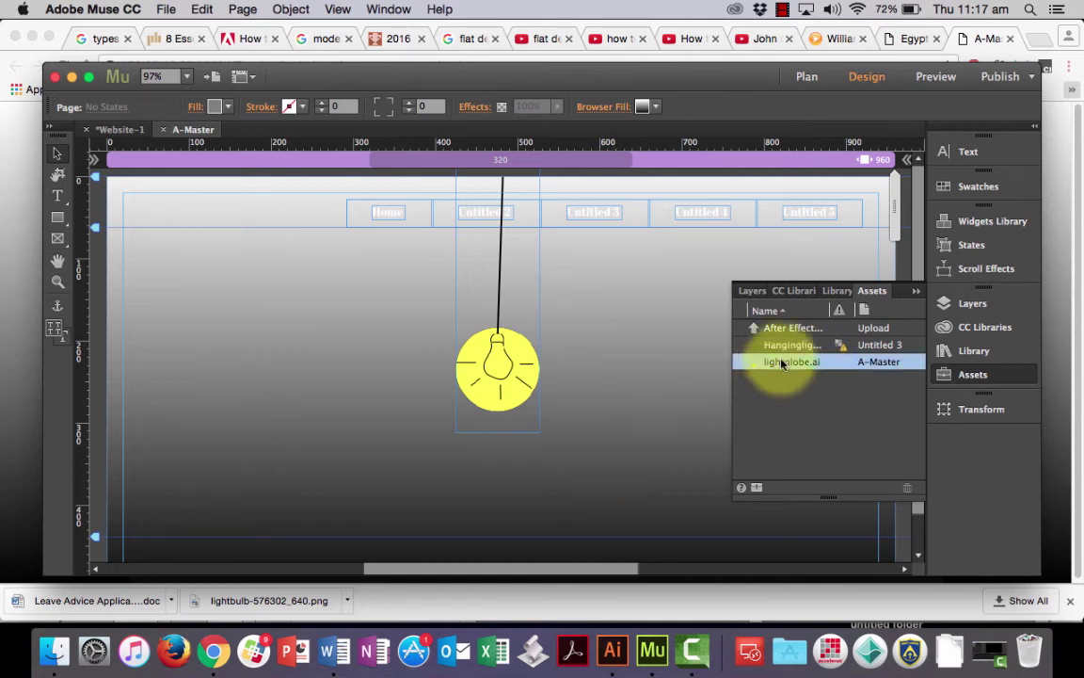
right_click(782, 362)
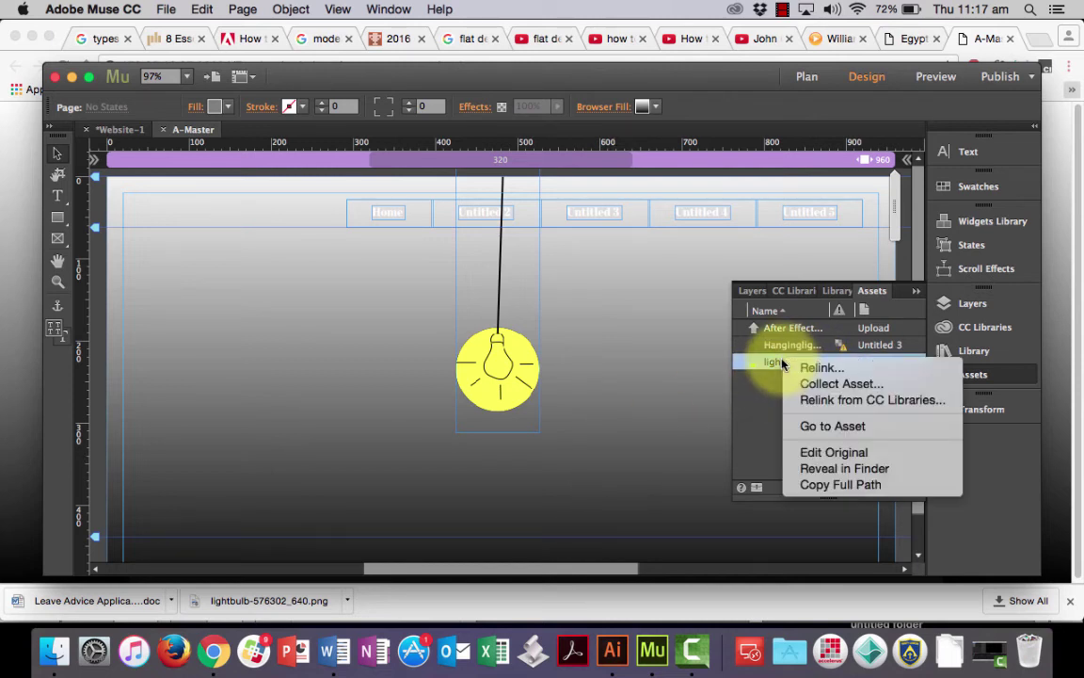
left_click(834, 451)
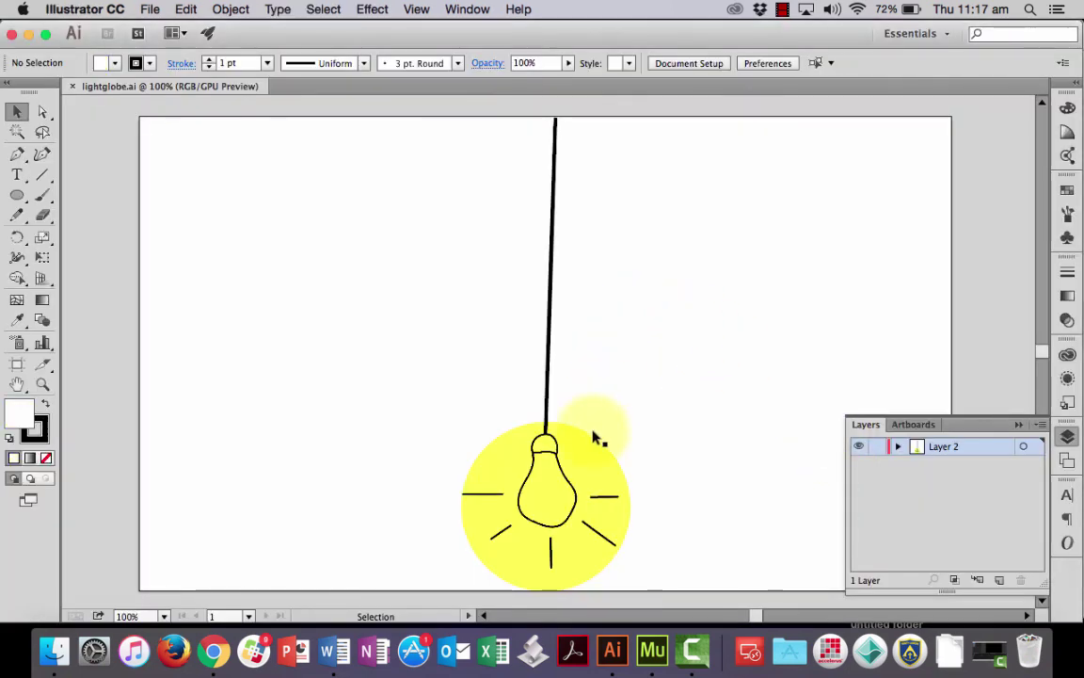
Delete the yellow circle from lightglobe.ai, then switch back to Muse
left_click_drag(588, 454, 753, 347)
key("Delete")
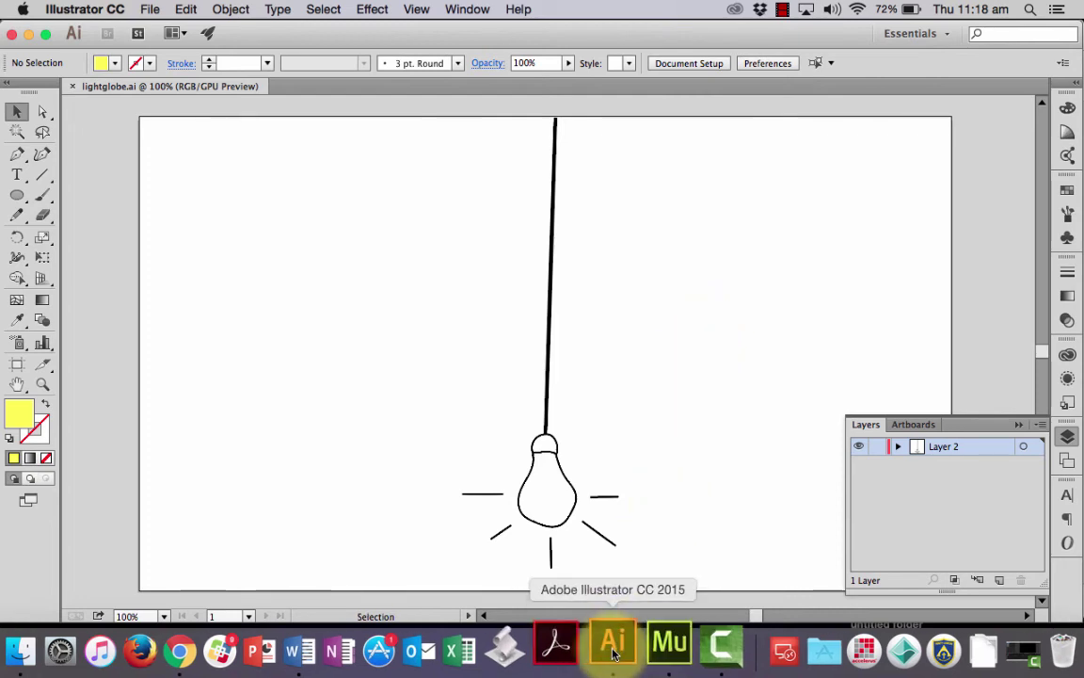
left_click(647, 644)
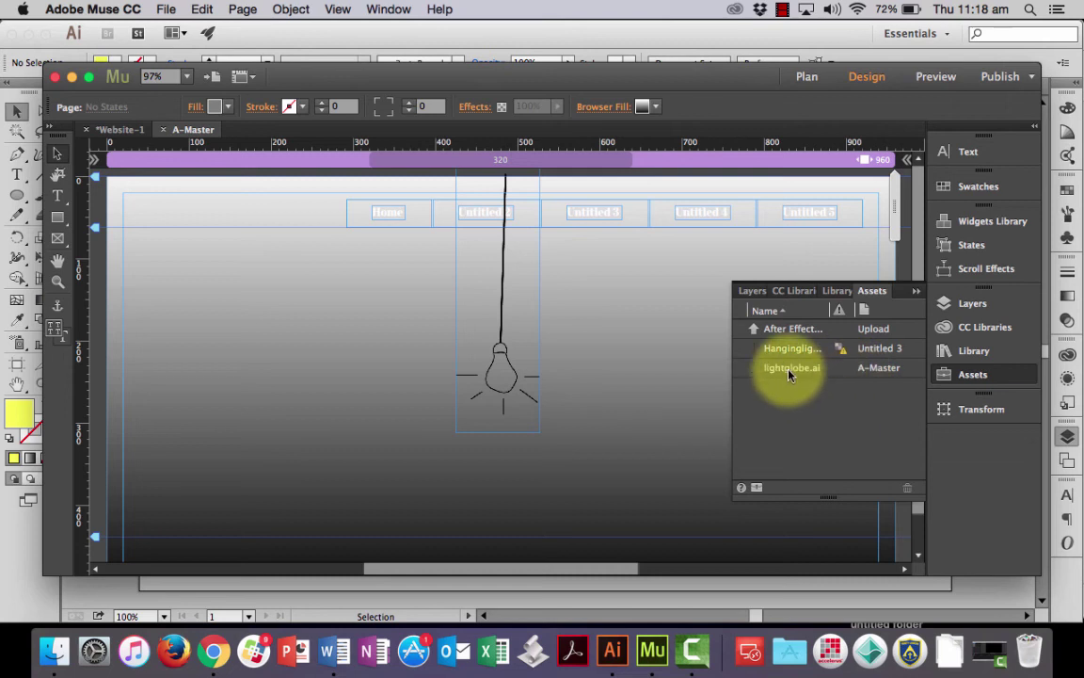
Inspect the lightglobe.ai asset's context menu in Muse without choosing anything
left_click_drag(790, 374, 519, 373)
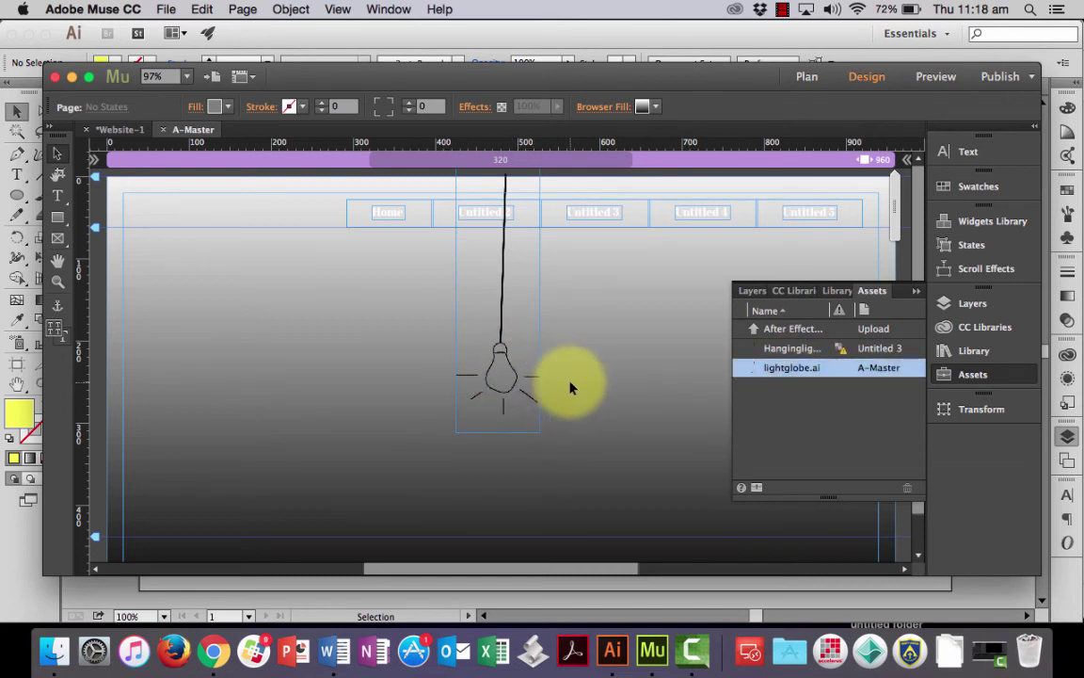
right_click(800, 373)
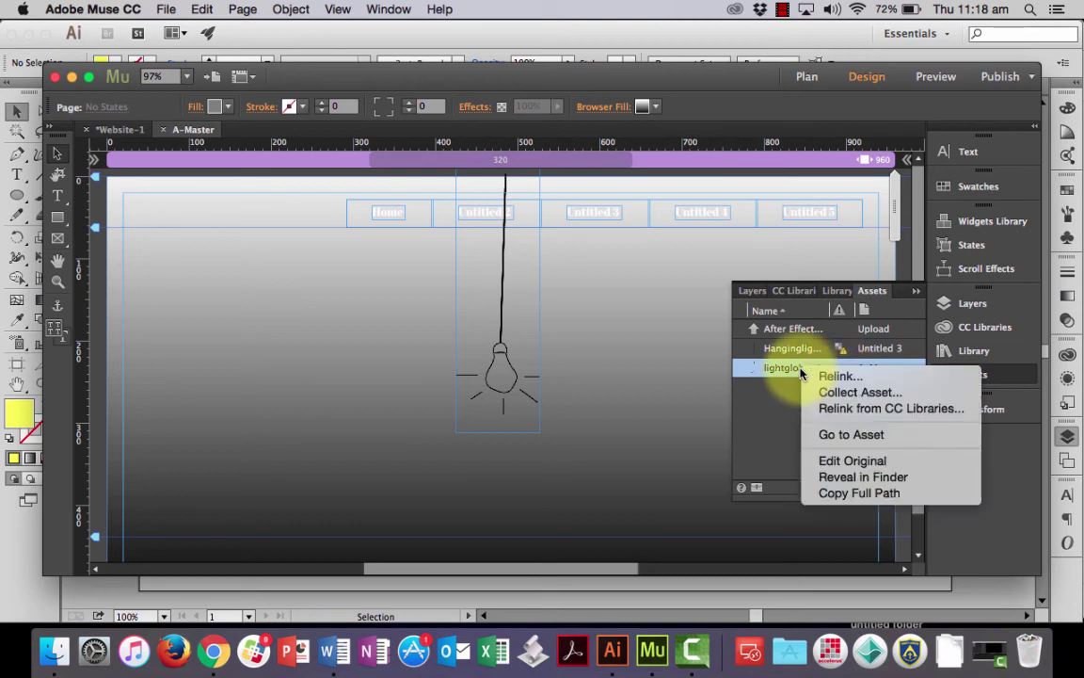
left_click(767, 435)
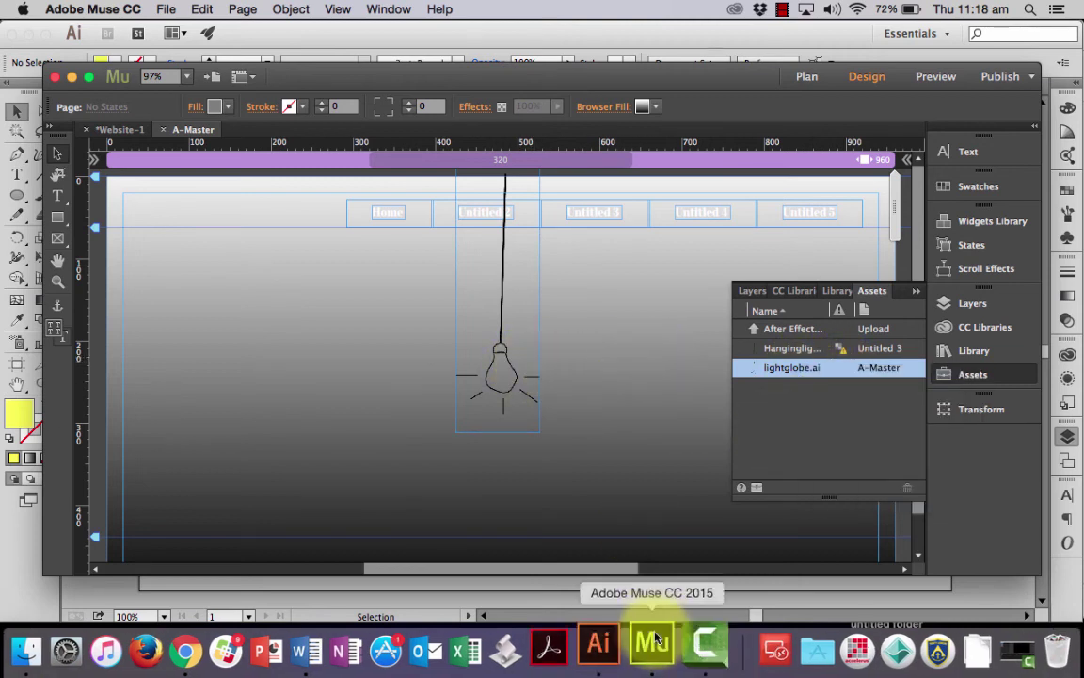
Restore the yellow circle in Illustrator, save lightglobe.ai, and return to Muse
left_click(611, 647)
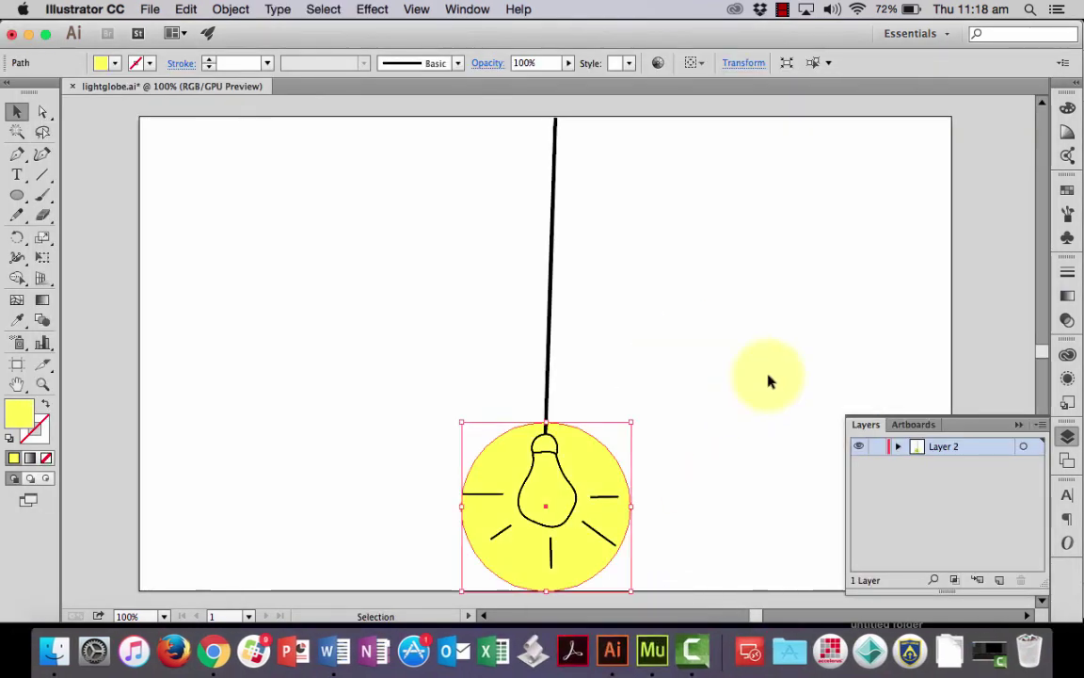
left_click(768, 381)
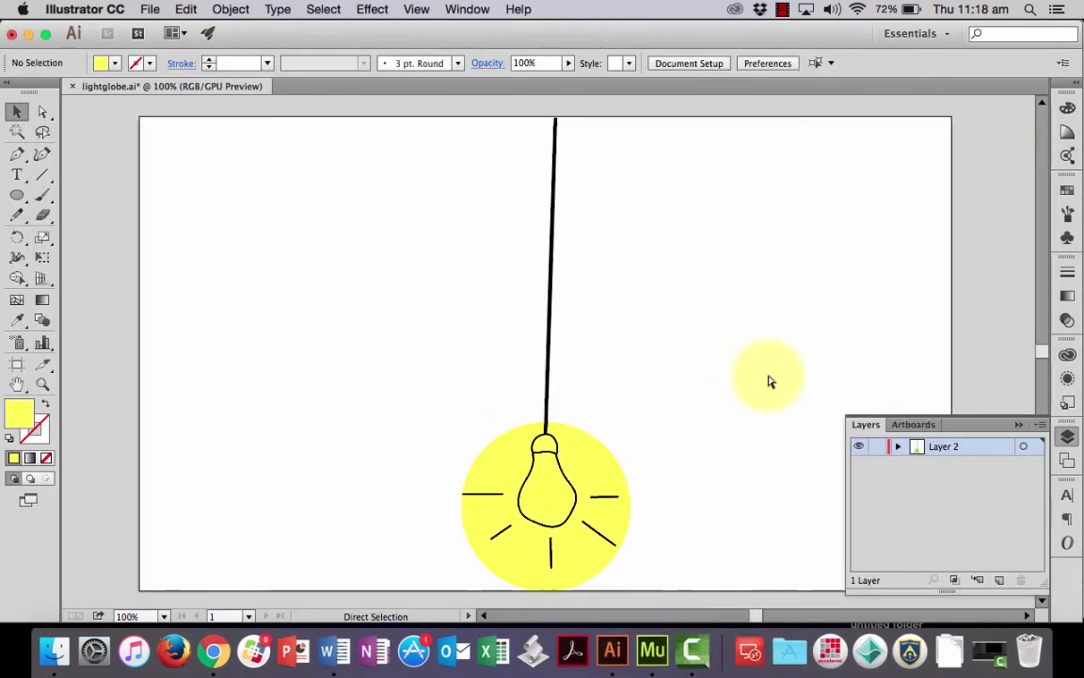
key("super+s")
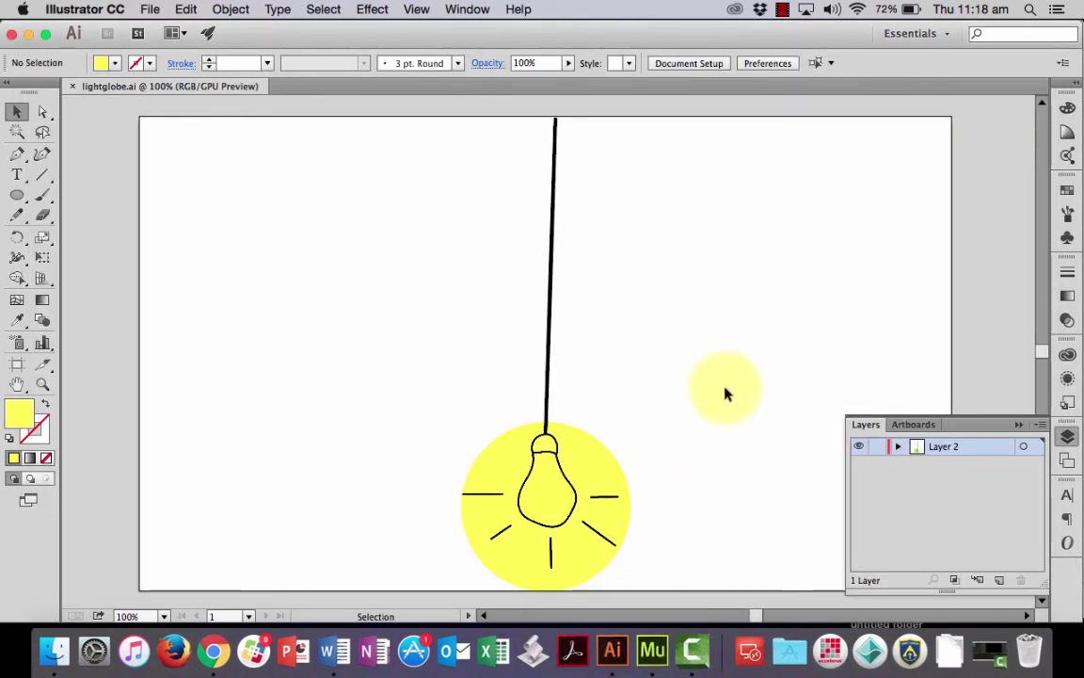
left_click(652, 649)
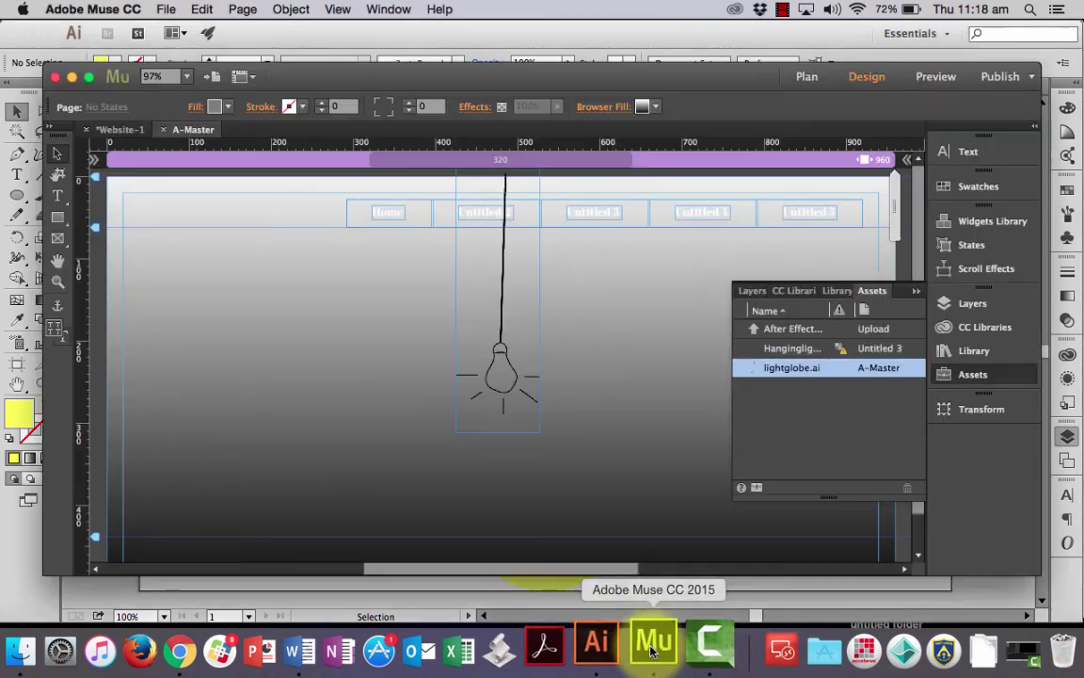
Update the lightglobe.ai asset so the bulb is yellow again, then move it down and left
right_click(842, 375)
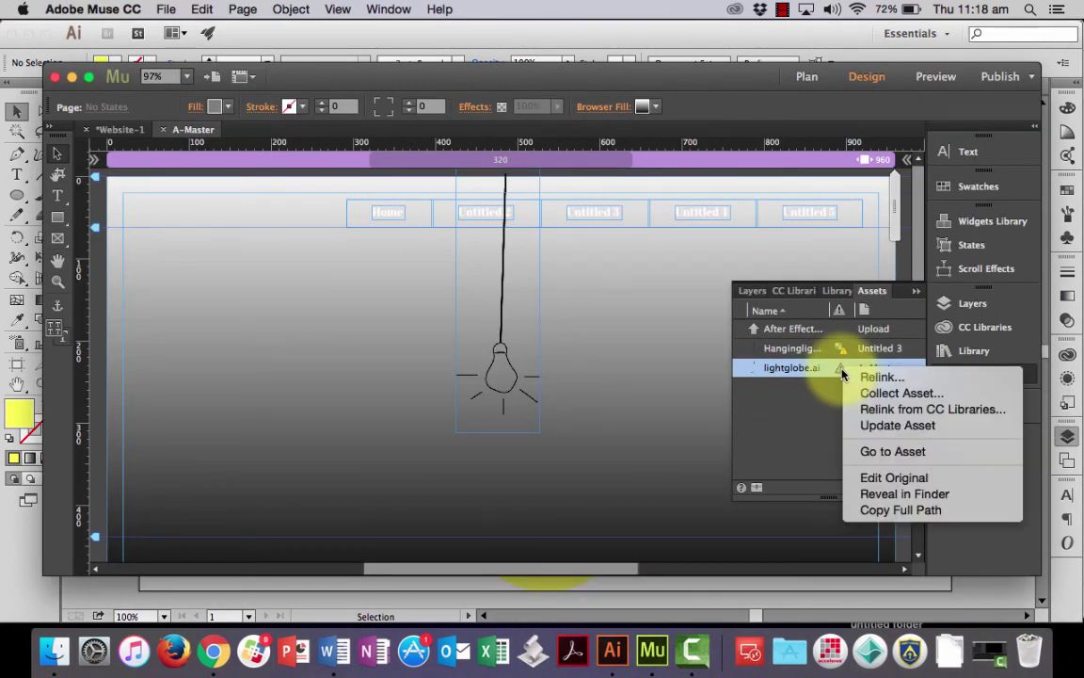
left_click(875, 425)
left_click_drag(524, 347, 467, 403)
left_click(608, 357)
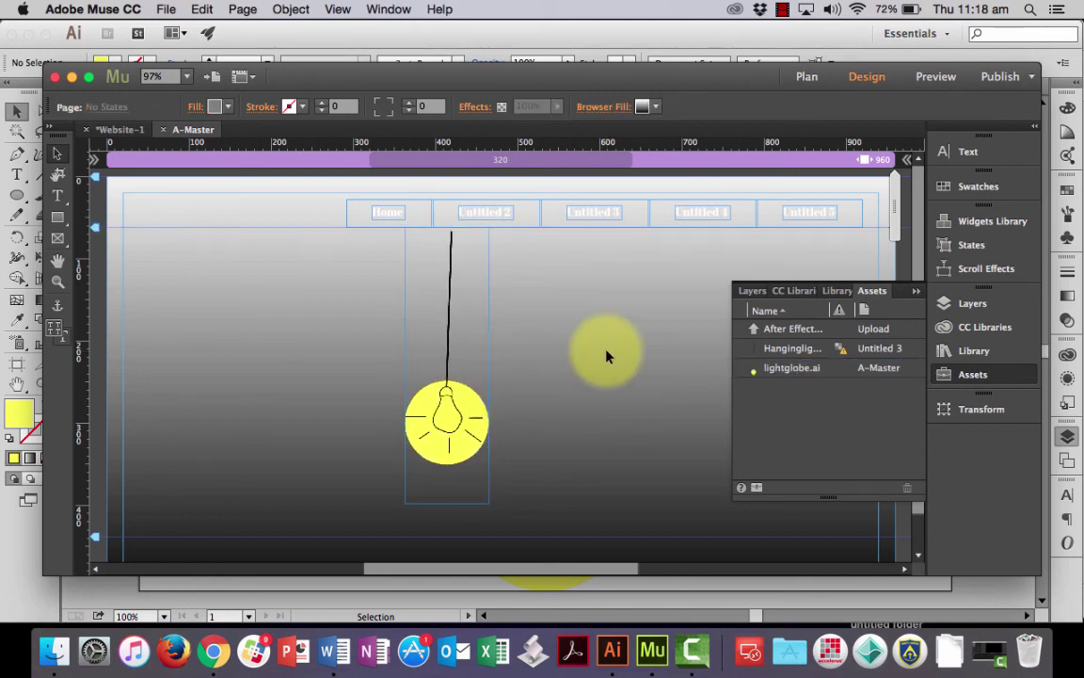